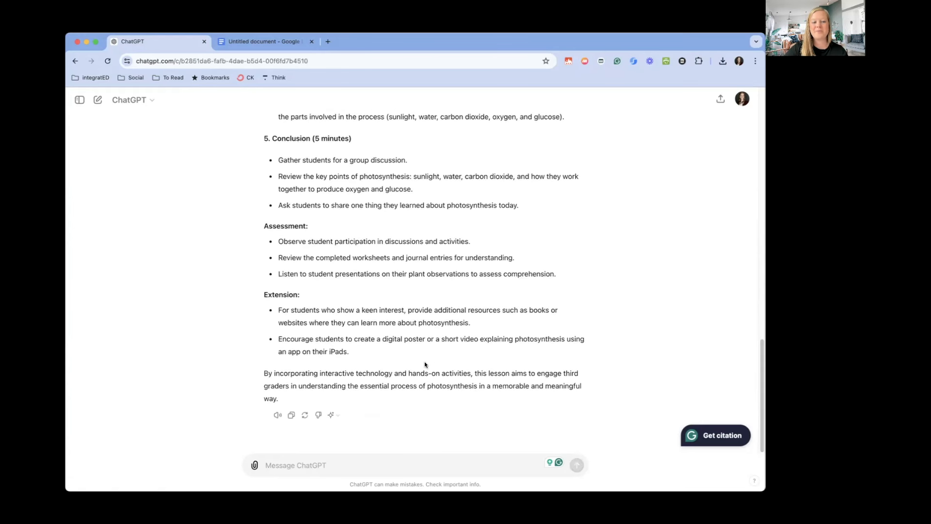
- Copy ChatGPT's photosynthesis lesson plan response and paste it into the blank Google Docs document
{"action": "left_click", "coordinate": [290, 415]}
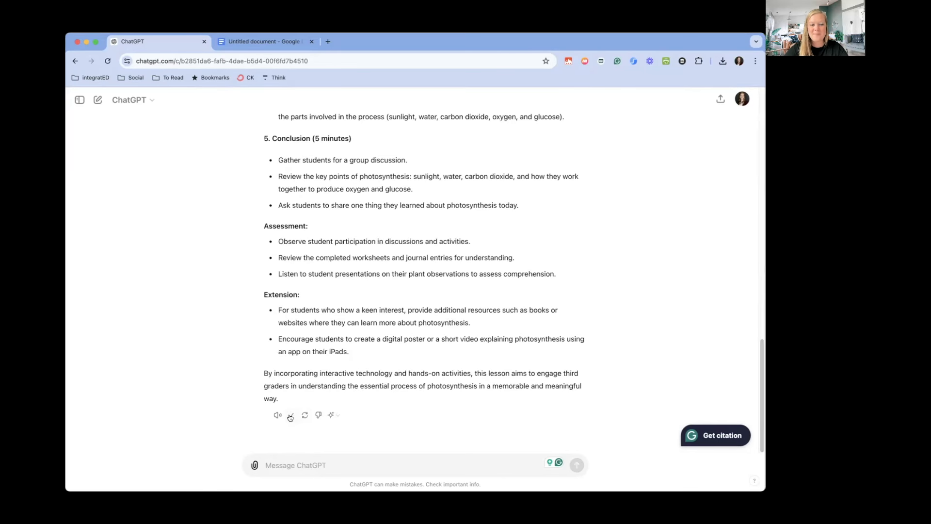
{"action": "left_click", "coordinate": [268, 43]}
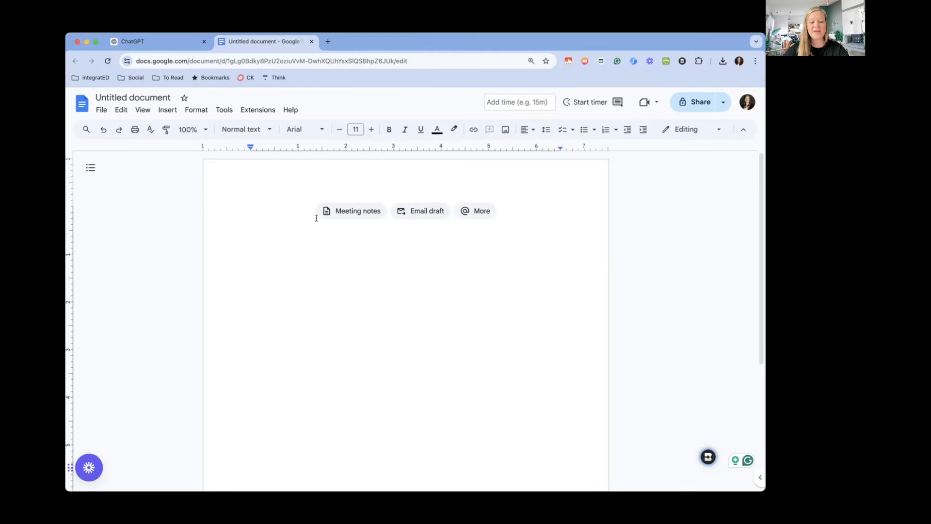
{"action": "key", "text": "super+v"}
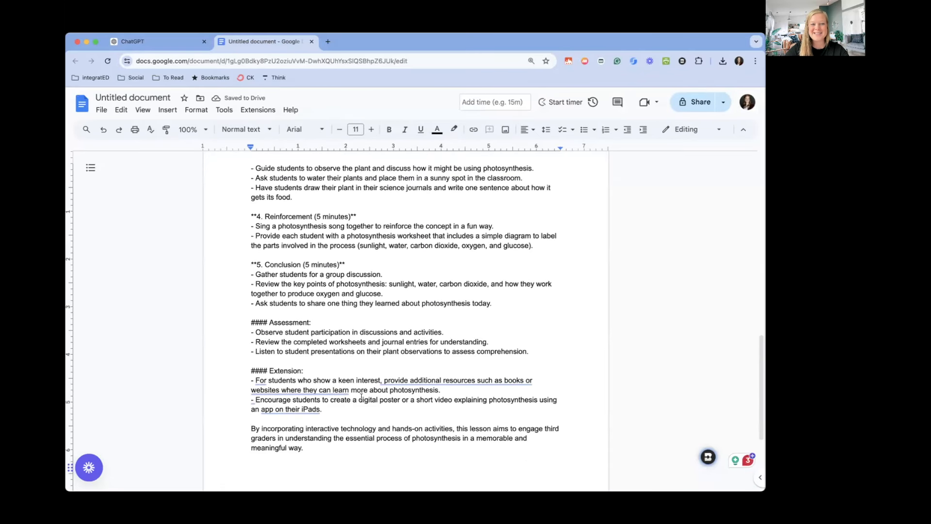
{"action": "scroll", "coordinate": [361, 396], "scroll_direction": "up", "scroll_amount": 20}
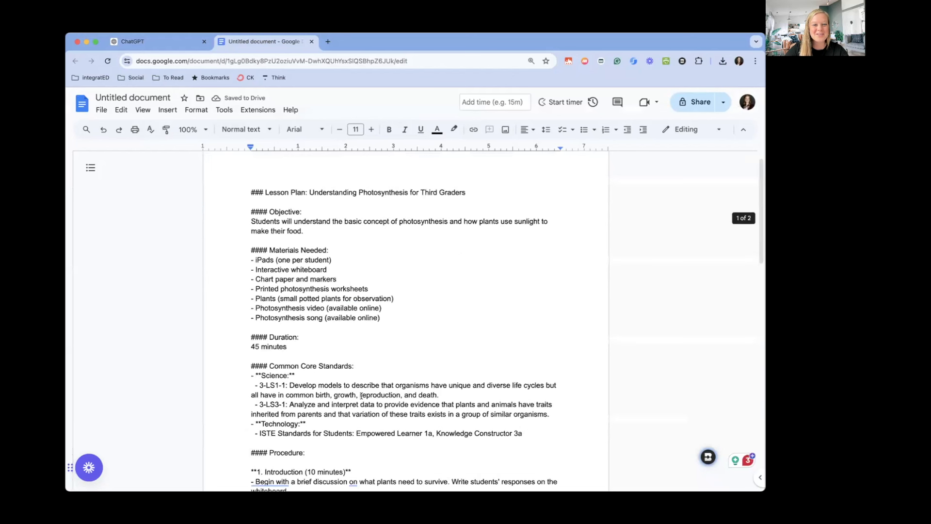
- Use Find and replace to remove every "###" from the document, and remove all the leftover "#" characters as well
{"action": "left_click_drag", "start_coordinate": [264, 211], "coordinate": [243, 214]}
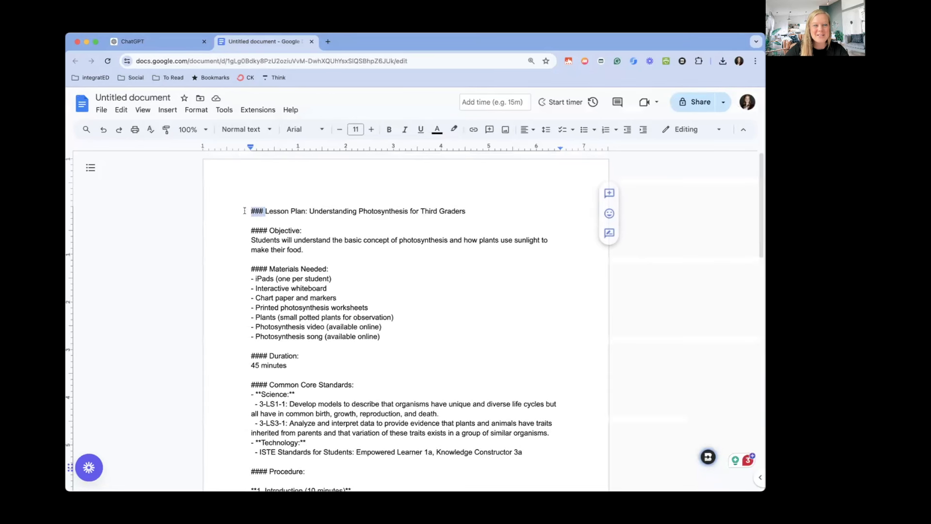
{"action": "left_click", "coordinate": [287, 240]}
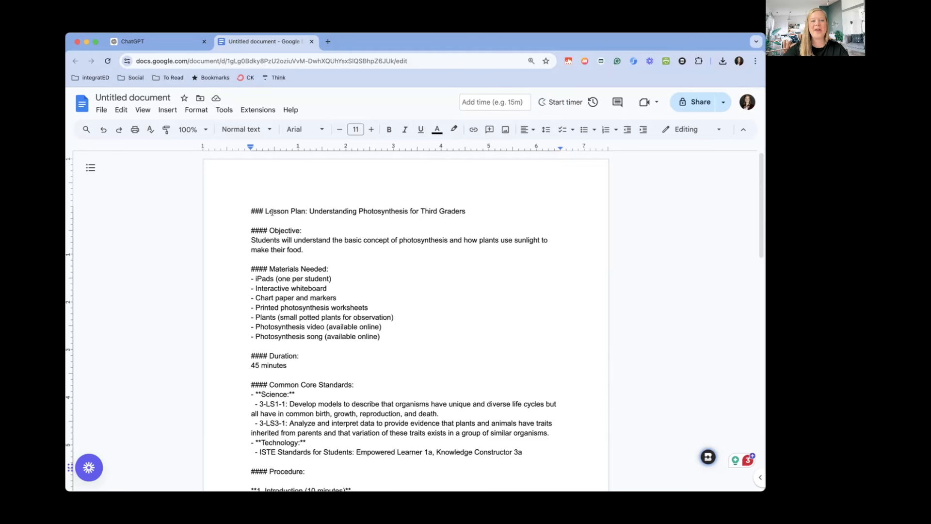
{"action": "left_click", "coordinate": [418, 226]}
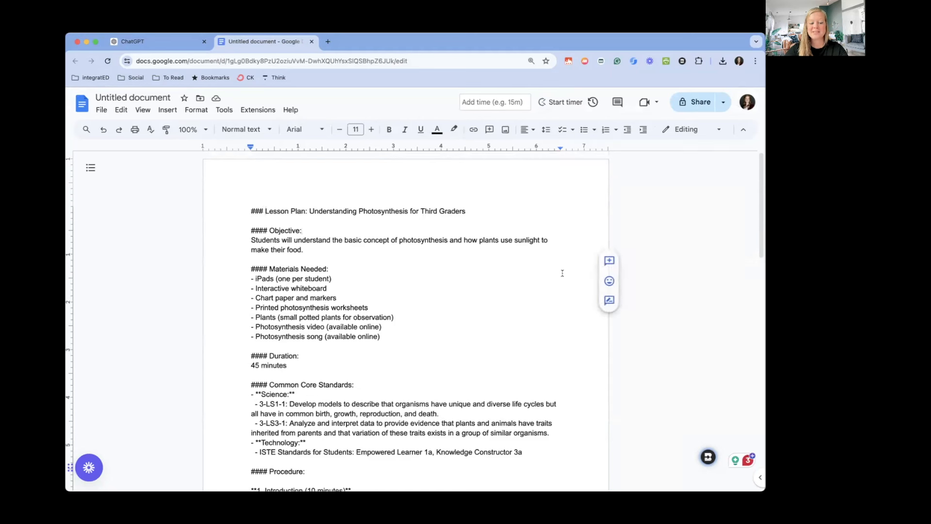
{"action": "key", "text": "super+f"}
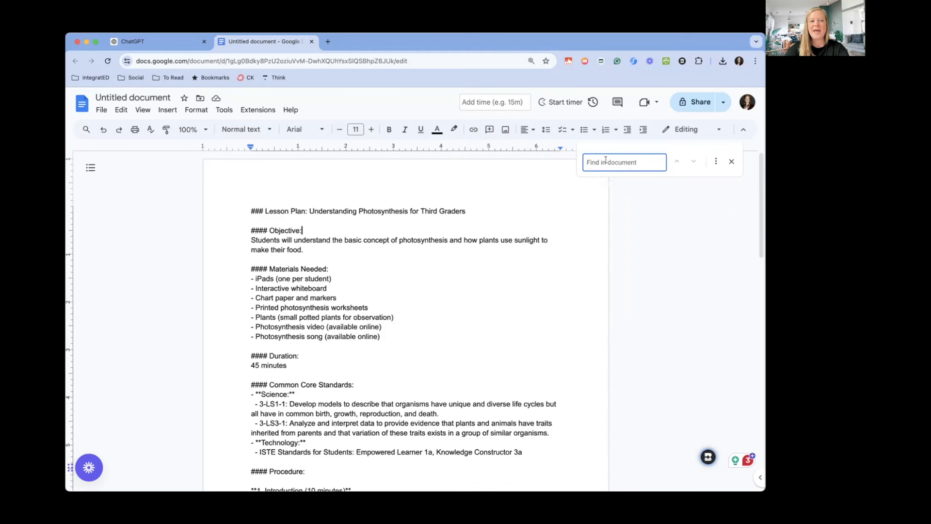
{"action": "double_click", "coordinate": [258, 214]}
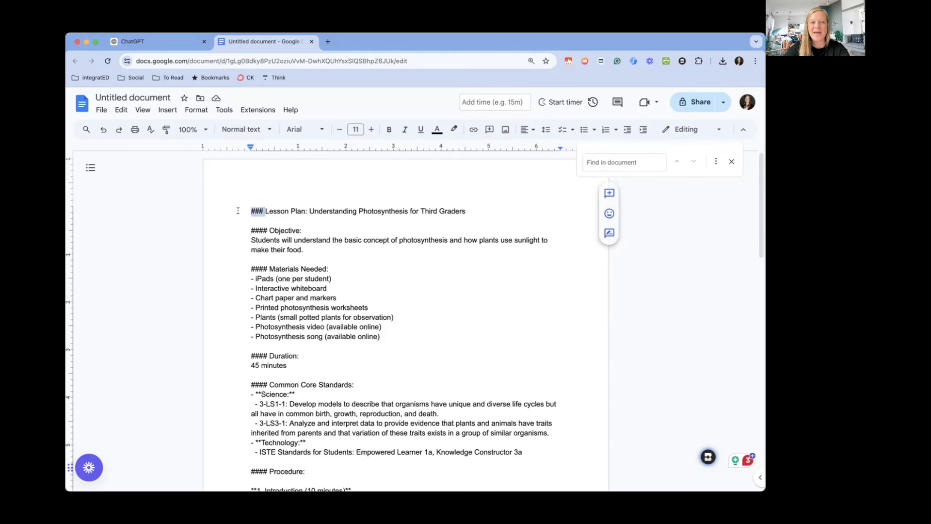
{"action": "left_click", "coordinate": [604, 163]}
{"action": "type", "text": "###"}
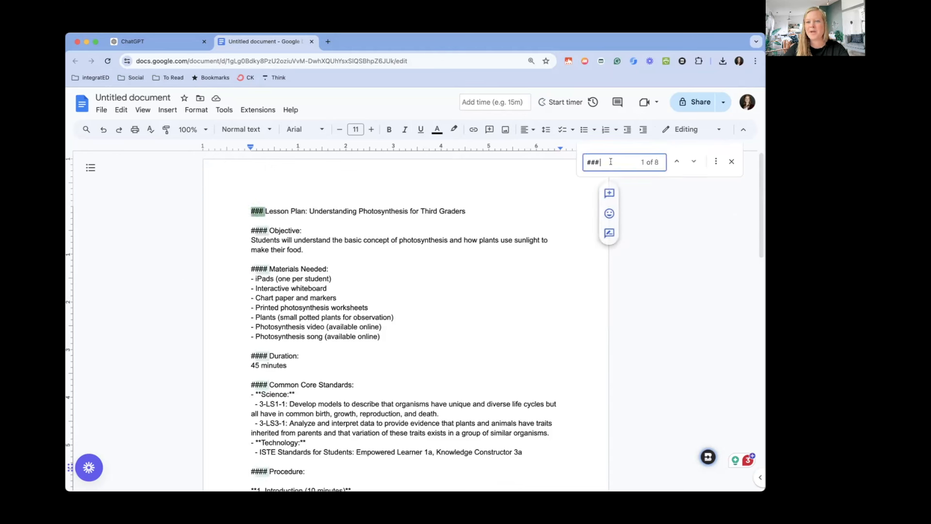
{"action": "left_click", "coordinate": [716, 161]}
{"action": "left_click", "coordinate": [377, 270]}
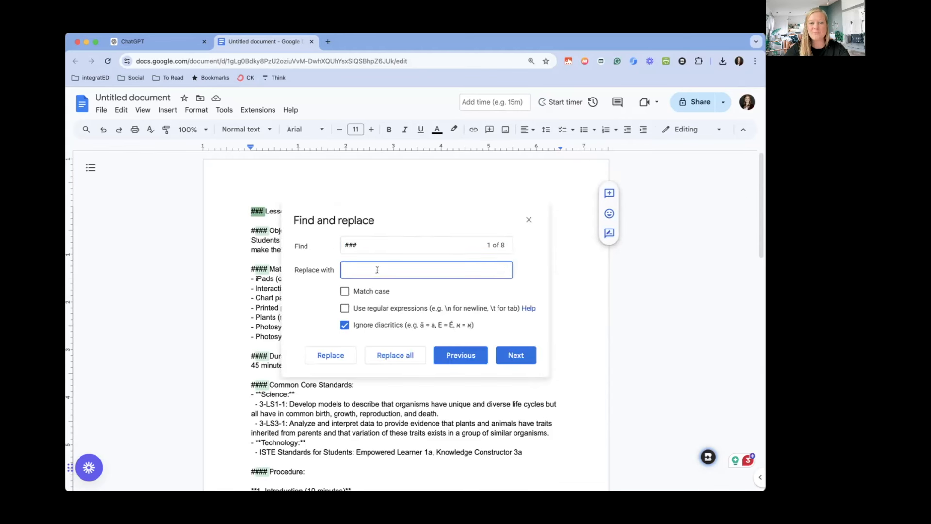
{"action": "left_click", "coordinate": [398, 357]}
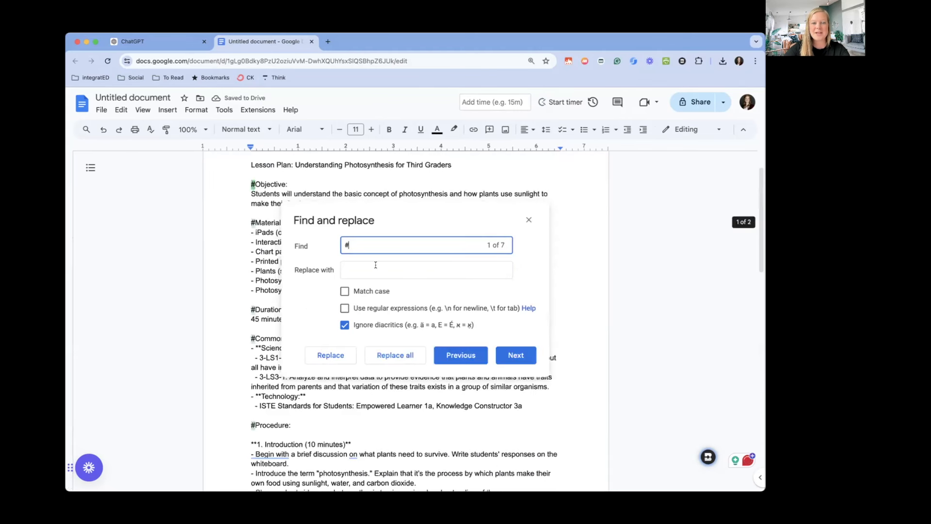
{"action": "left_click", "coordinate": [403, 356]}
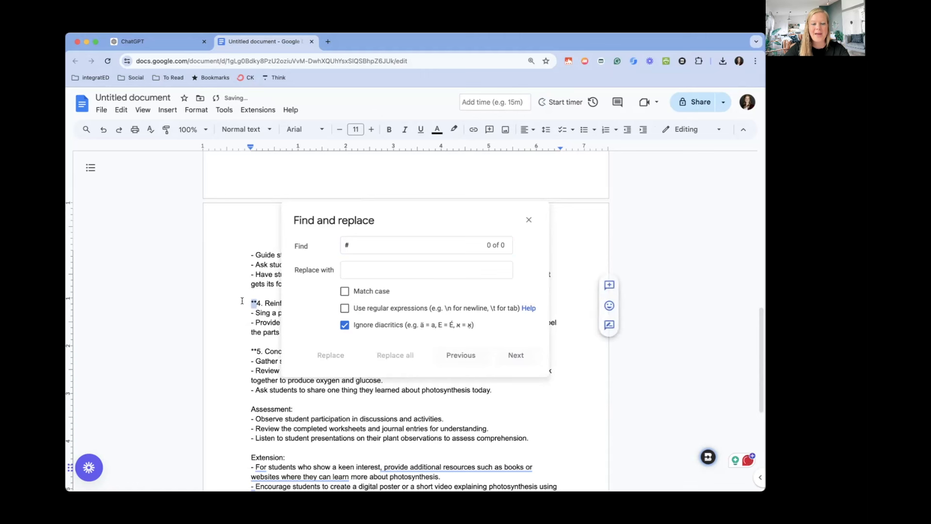
- Remove every "**" from the document with Find and replace, and close the dialog
{"action": "double_click", "coordinate": [362, 245]}
{"action": "type", "text": "**"}
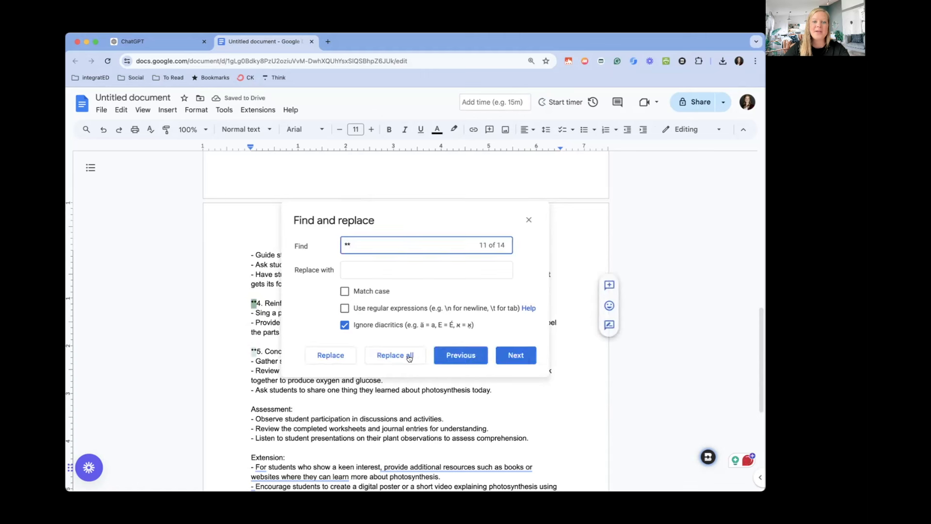
{"action": "left_click", "coordinate": [388, 354]}
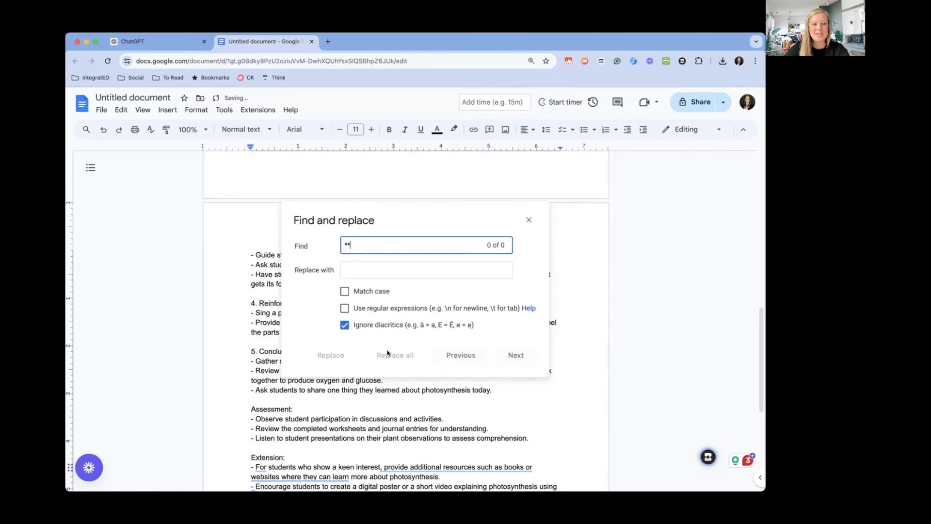
{"action": "left_click", "coordinate": [523, 222]}
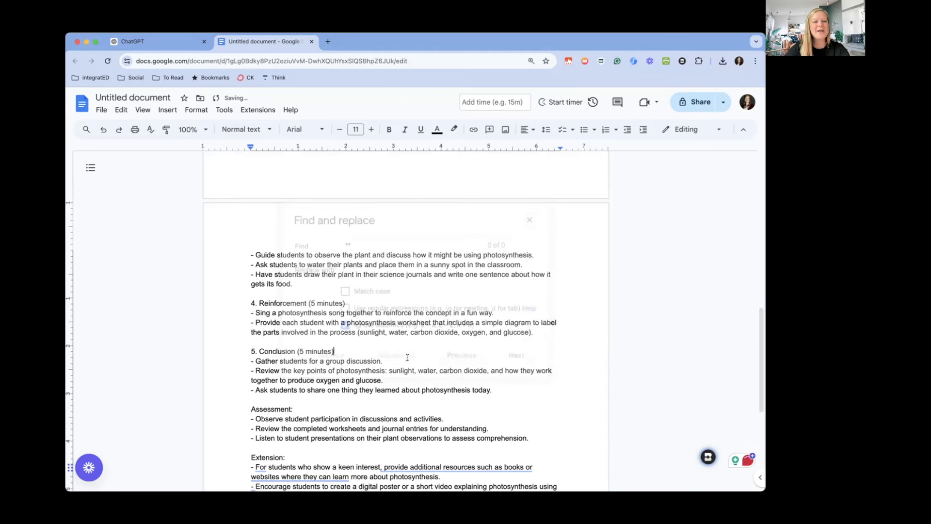
{"action": "scroll", "coordinate": [408, 357], "scroll_direction": "up", "scroll_amount": 10}
{"action": "scroll", "coordinate": [407, 358], "scroll_direction": "up", "scroll_amount": 3}
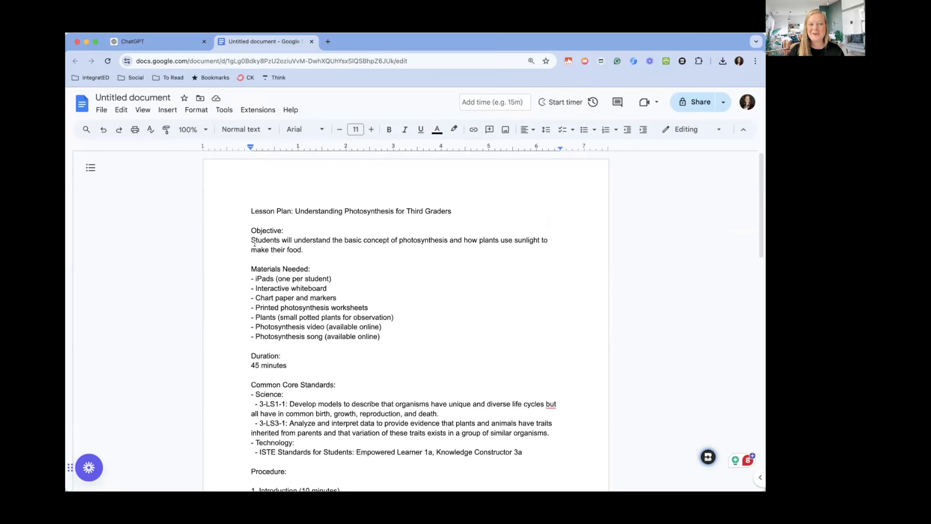
- Switch to ChatGPT and copy the lesson plan by selecting its text from the title through the closing paragraph
{"action": "left_click", "coordinate": [164, 42]}
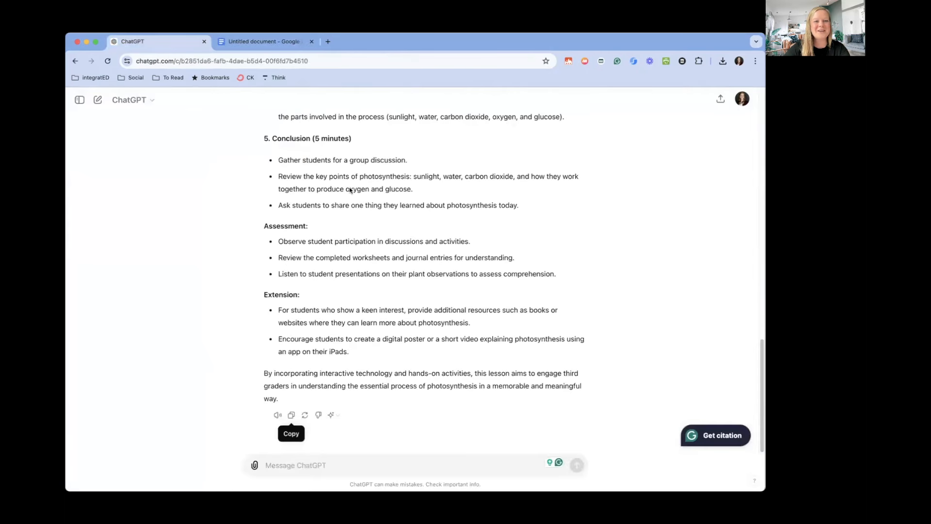
{"action": "scroll", "coordinate": [394, 292], "scroll_direction": "up", "scroll_amount": 20}
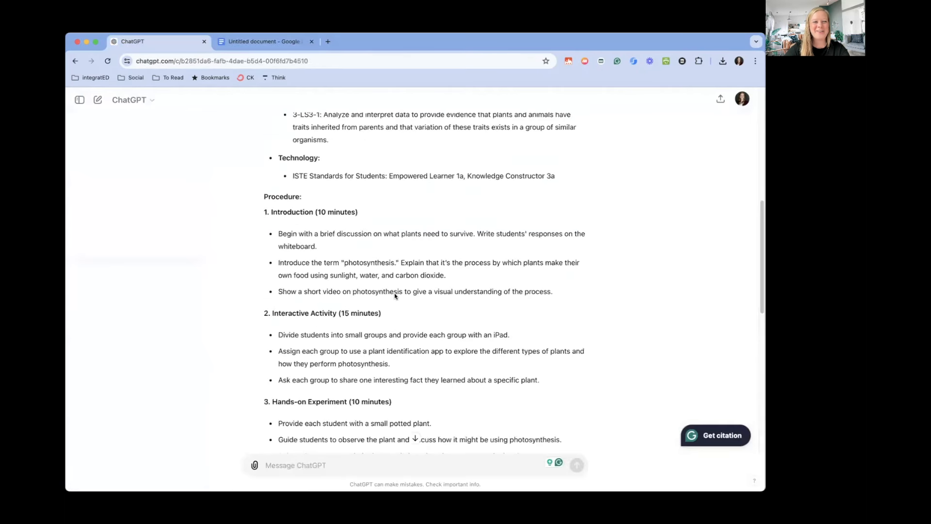
{"action": "scroll", "coordinate": [394, 295], "scroll_direction": "up", "scroll_amount": 3}
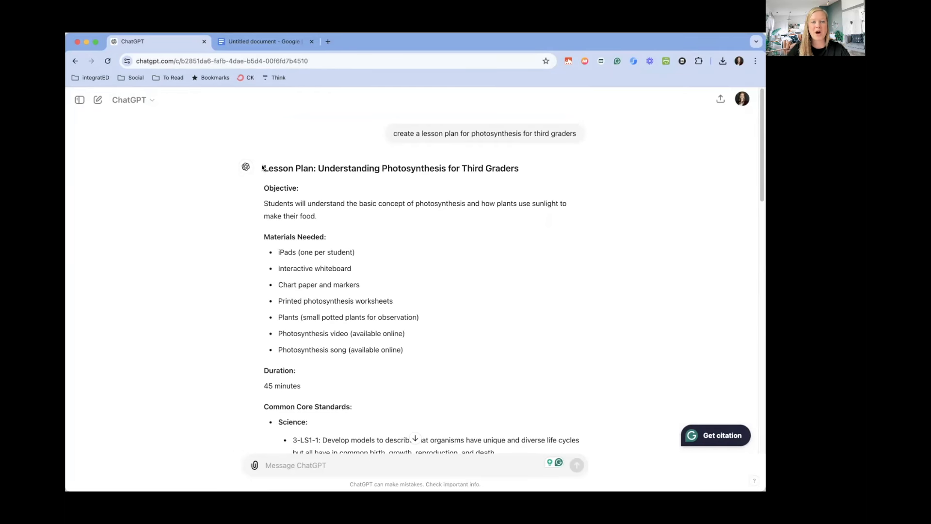
{"action": "left_click_drag", "start_coordinate": [262, 168], "coordinate": [324, 399]}
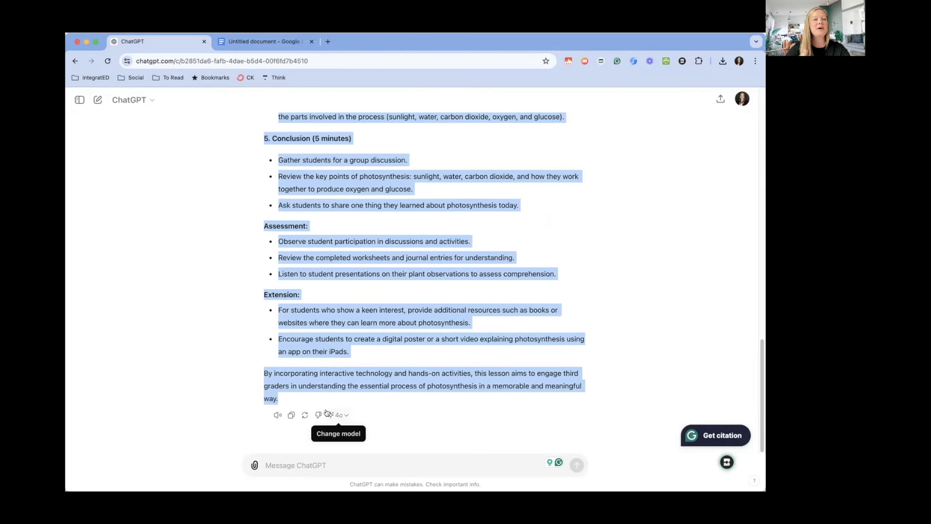
- In the Google Docs document, add blank lines after the closing paragraph to reach a new page and paste the copied lesson plan there
{"action": "left_click", "coordinate": [259, 41]}
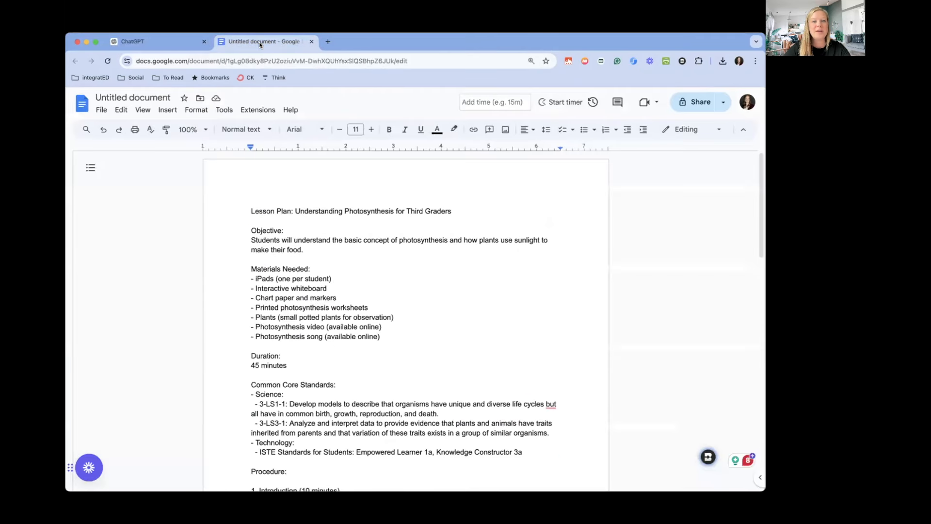
{"action": "scroll", "coordinate": [436, 290], "scroll_direction": "down", "scroll_amount": 20}
{"action": "left_click", "coordinate": [354, 327]}
{"action": "key", "text": "Return"}
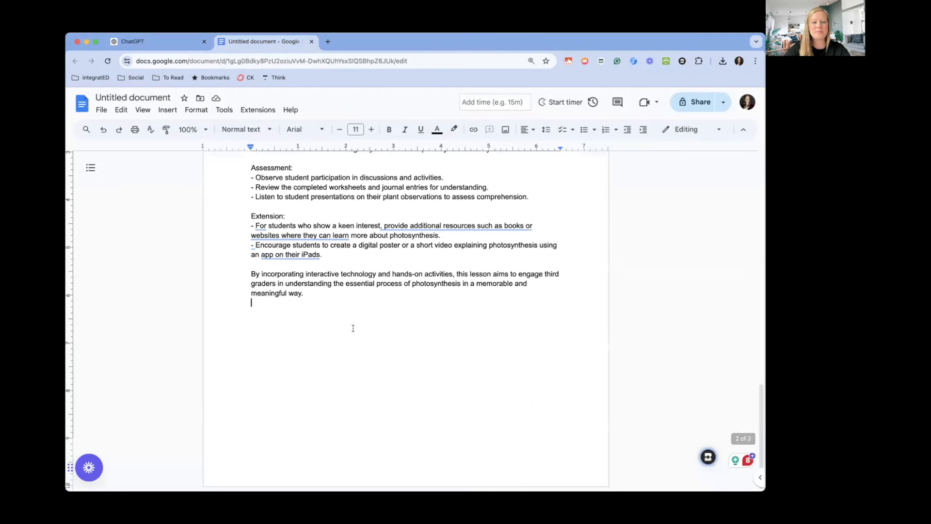
{"action": "key", "text": "Return"}
{"action": "key", "text": "Return"}
{"action": "key", "text": "Return"}
{"action": "key", "text": "Return"}
{"action": "key", "text": "Return"}
{"action": "key", "text": "Return"}
{"action": "key", "text": "Return"}
{"action": "key", "text": "Return"}
{"action": "key", "text": "Return"}
{"action": "key", "text": "Return"}
{"action": "key", "text": "Return"}
{"action": "key", "text": "Return"}
{"action": "key", "text": "Return"}
{"action": "key", "text": "Return"}
{"action": "key", "text": "Return"}
{"action": "key", "text": "Return"}
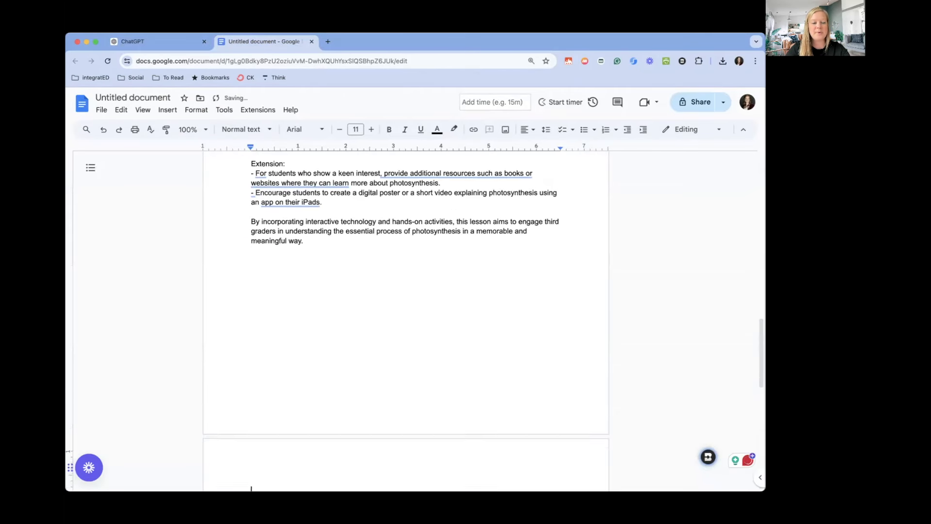
{"action": "key", "text": "BackSpace"}
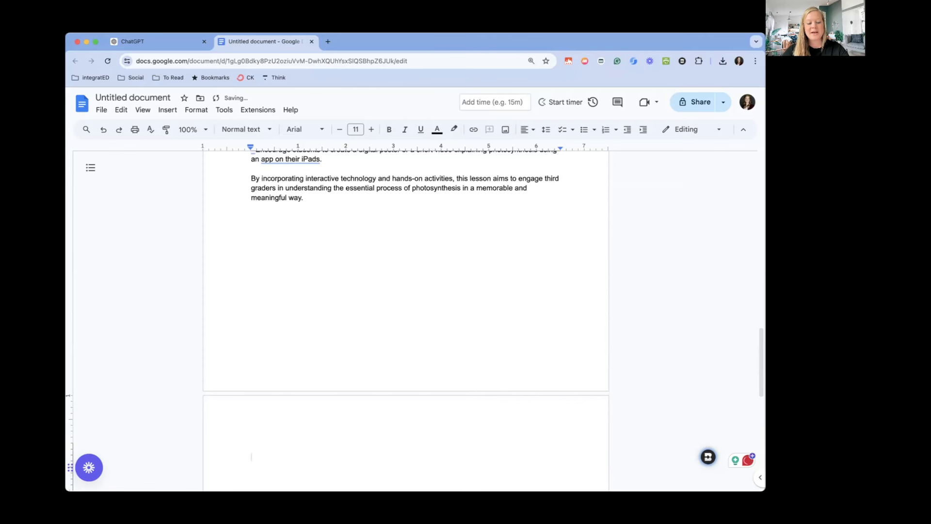
{"action": "key", "text": "BackSpace"}
{"action": "key", "text": "BackSpace"}
{"action": "key", "text": "BackSpace"}
{"action": "key", "text": "BackSpace"}
{"action": "key", "text": "BackSpace"}
{"action": "key", "text": "BackSpace"}
{"action": "key", "text": "BackSpace"}
{"action": "key", "text": "BackSpace"}
{"action": "key", "text": "BackSpace"}
{"action": "key", "text": "BackSpace"}
{"action": "key", "text": "BackSpace"}
{"action": "key", "text": "BackSpace"}
{"action": "key", "text": "BackSpace"}
{"action": "key", "text": "BackSpace"}
{"action": "key", "text": "BackSpace"}
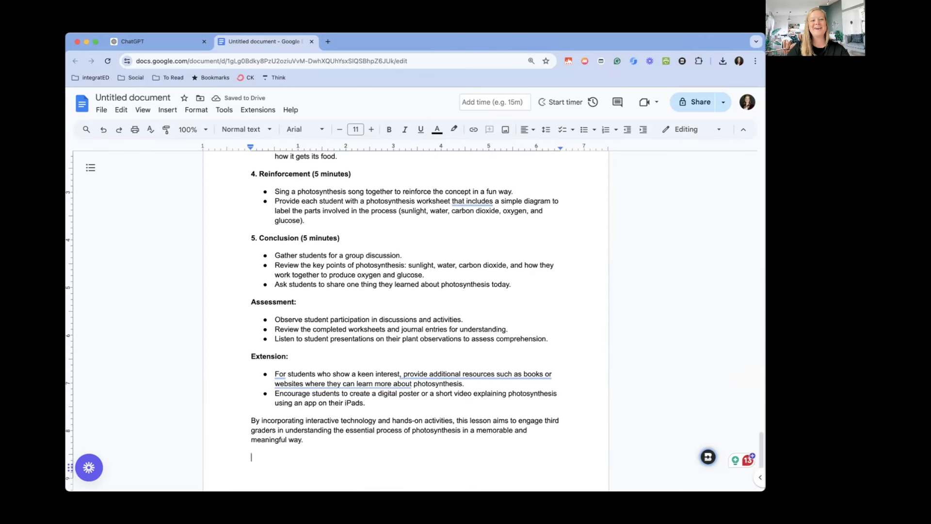
{"action": "scroll", "coordinate": [356, 349], "scroll_direction": "up", "scroll_amount": 15}
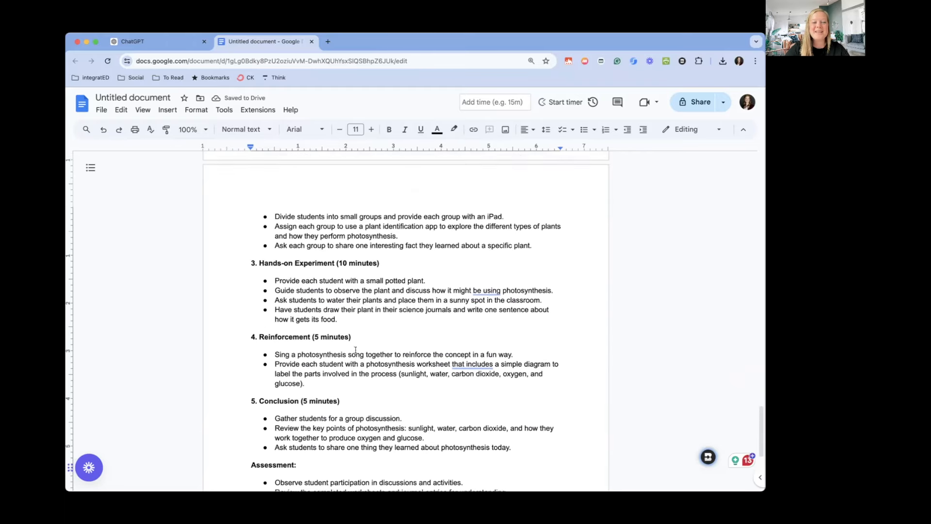
{"action": "scroll", "coordinate": [355, 349], "scroll_direction": "up", "scroll_amount": 10}
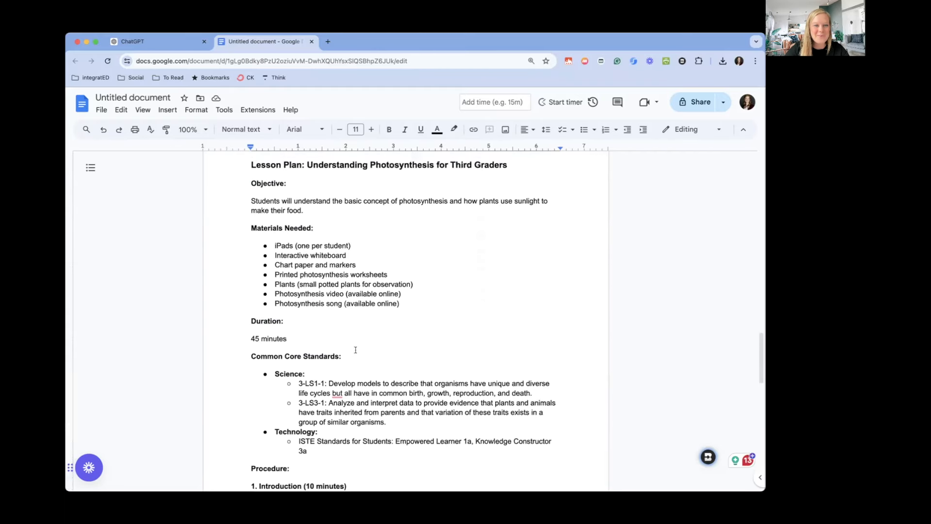
{"action": "scroll", "coordinate": [356, 349], "scroll_direction": "up", "scroll_amount": 1}
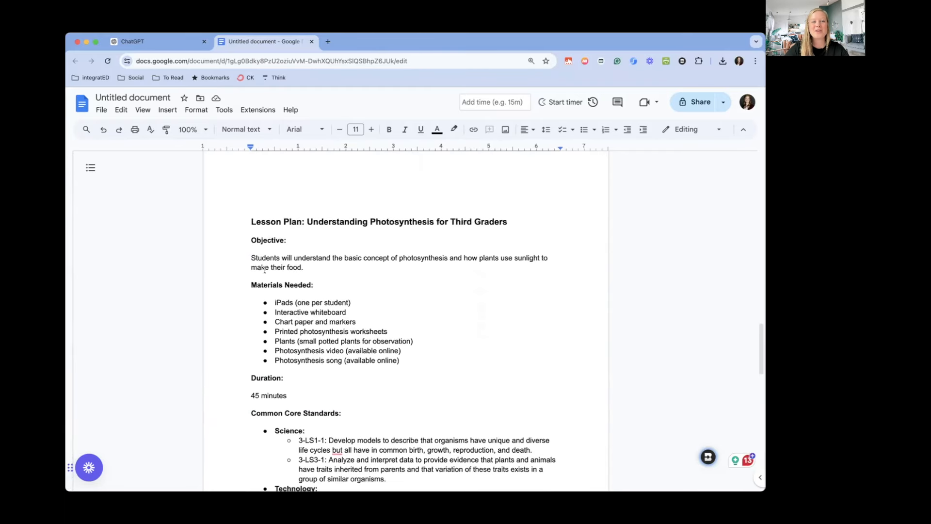
- Switch to ChatGPT and send the prompt "create a vocab list for this lesson"
{"action": "left_click", "coordinate": [158, 37]}
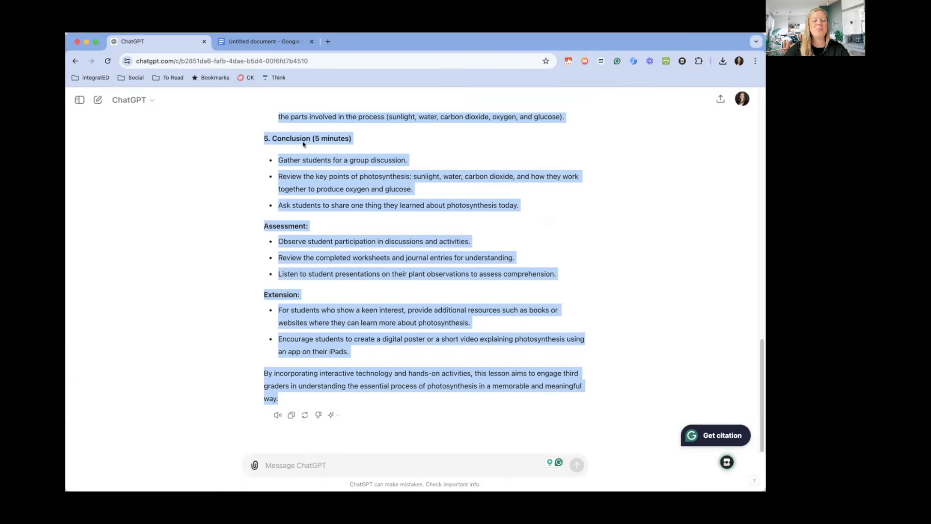
{"action": "left_click", "coordinate": [248, 141]}
{"action": "scroll", "coordinate": [271, 194], "scroll_direction": "up", "scroll_amount": 10}
{"action": "scroll", "coordinate": [296, 246], "scroll_direction": "up", "scroll_amount": 15}
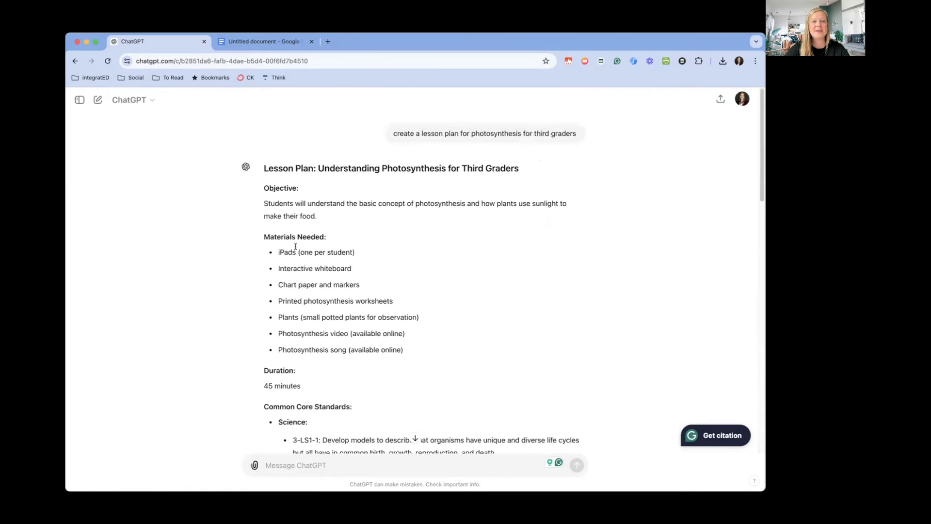
{"action": "left_click_drag", "start_coordinate": [261, 238], "coordinate": [409, 349]}
{"action": "left_click", "coordinate": [425, 355]}
{"action": "scroll", "coordinate": [424, 352], "scroll_direction": "down", "scroll_amount": 20}
{"action": "type", "text": "c"}
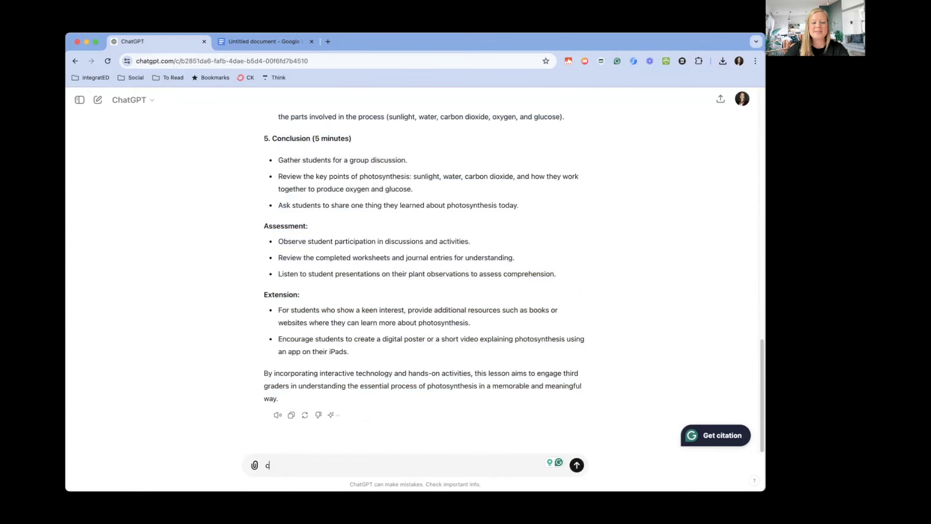
{"action": "type", "text": "reate a vocab"}
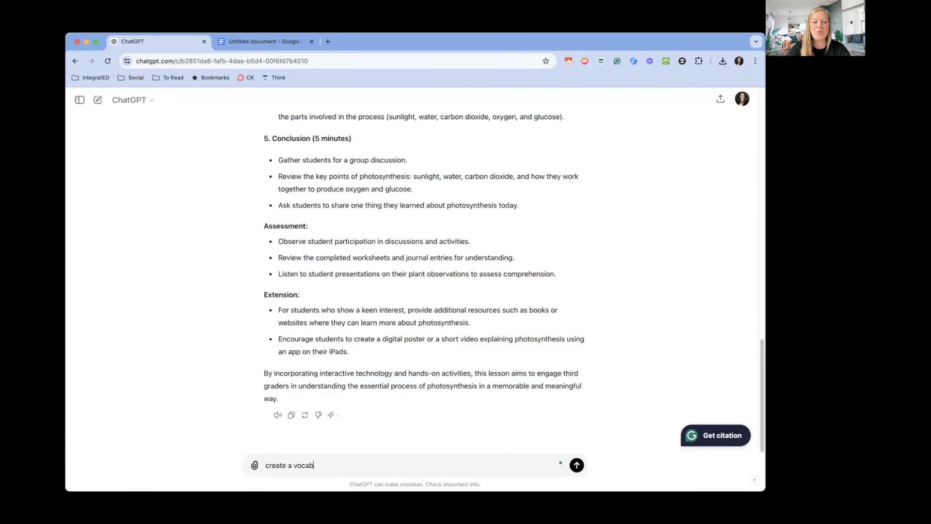
{"action": "type", "text": " list for this lesson"}
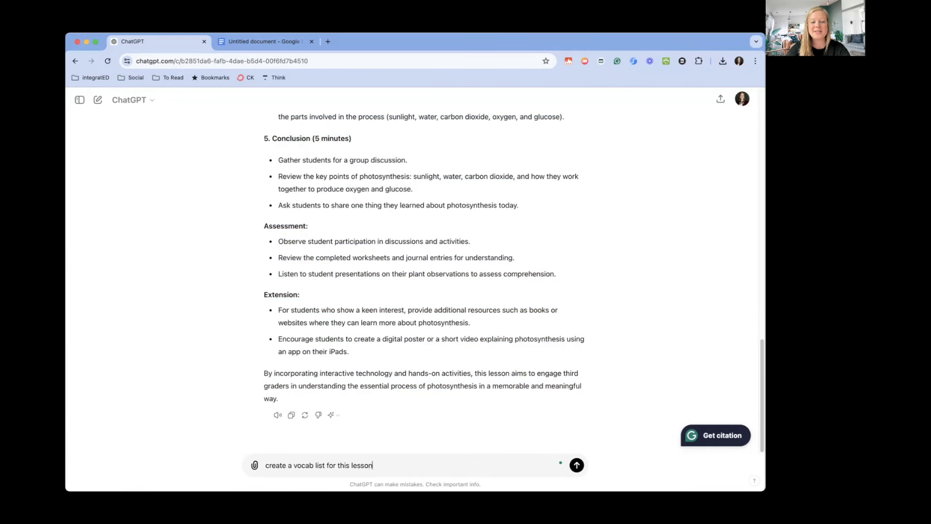
{"action": "key", "text": "Return"}
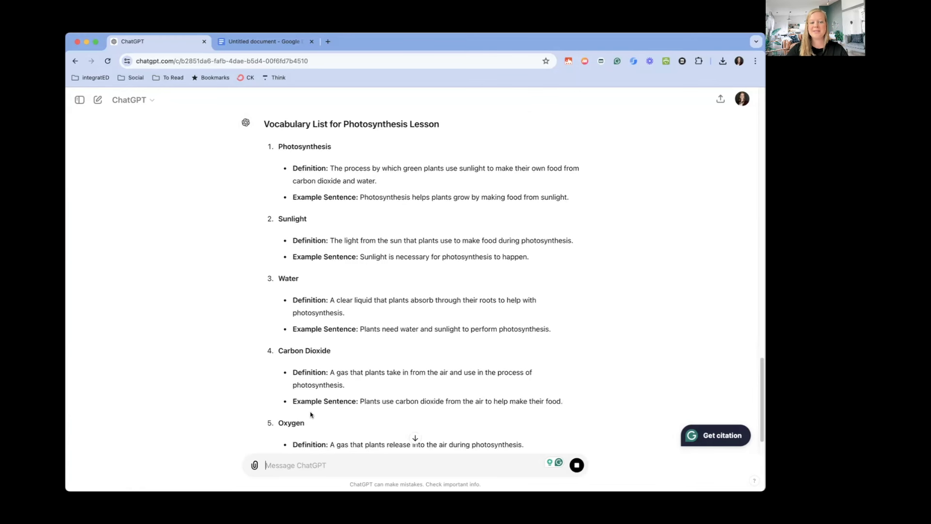
- Copy the vocabulary list entries from Photosynthesis through Oxygen out of the ChatGPT reply
{"action": "left_click", "coordinate": [415, 437]}
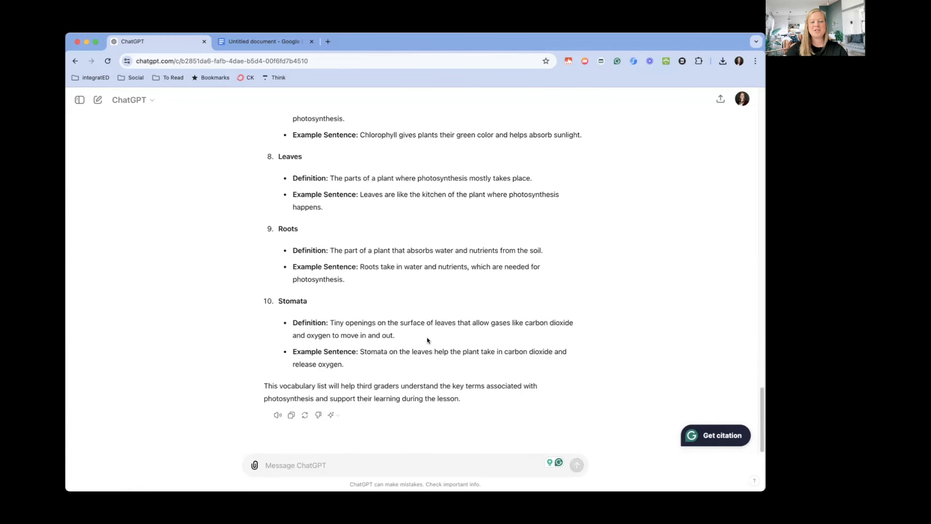
{"action": "left_click_drag", "start_coordinate": [474, 399], "coordinate": [233, 392]}
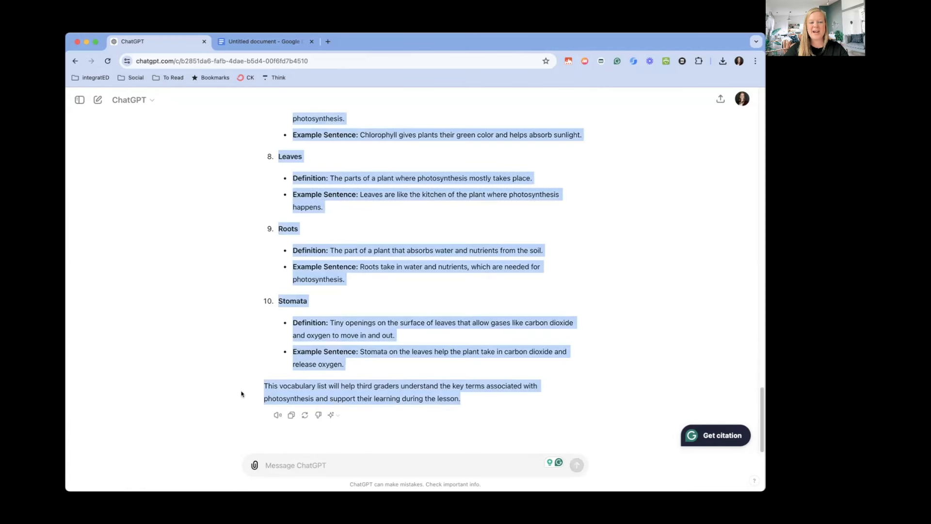
{"action": "left_click", "coordinate": [346, 343]}
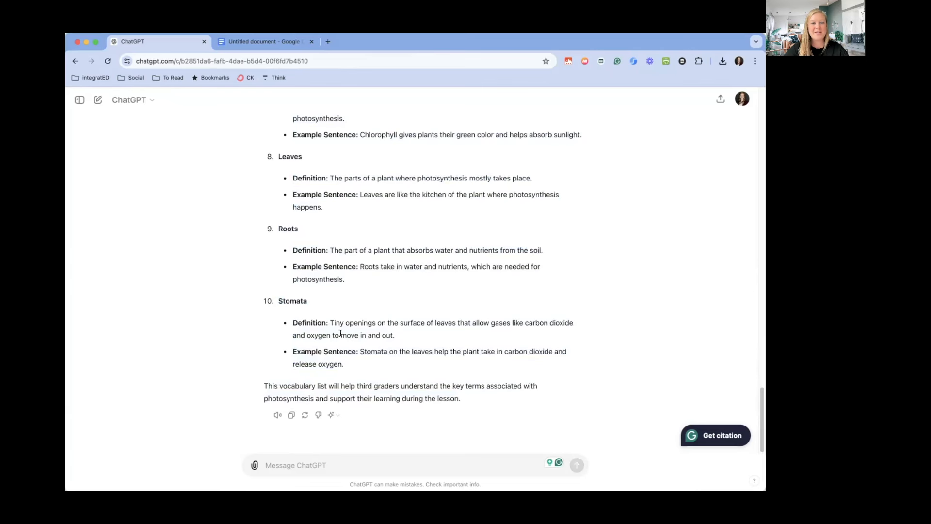
{"action": "scroll", "coordinate": [352, 311], "scroll_direction": "up", "scroll_amount": 10}
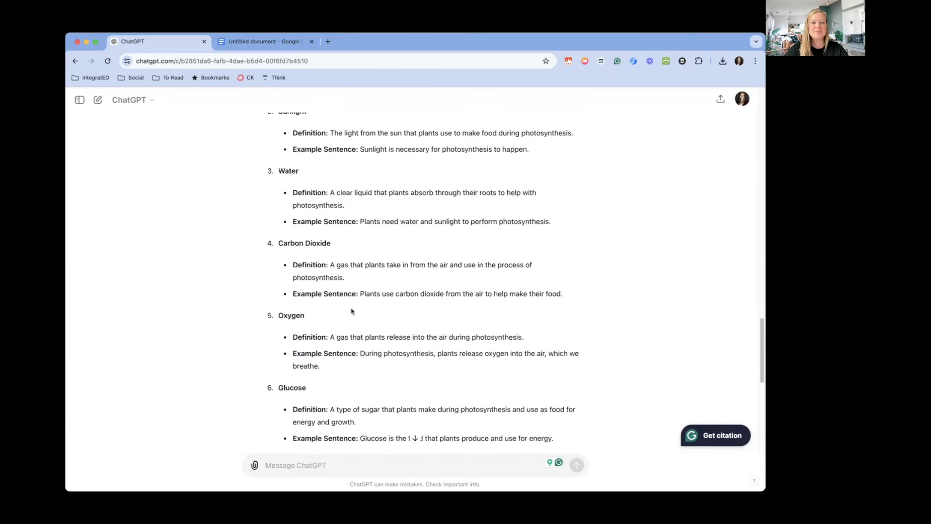
{"action": "left_click_drag", "start_coordinate": [327, 381], "coordinate": [269, 414]}
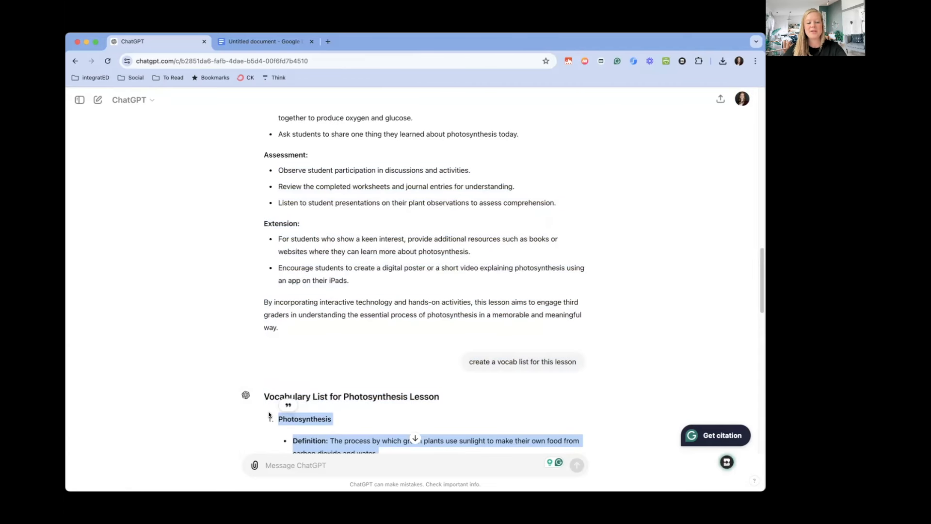
- Switch to the Google Docs document, paste the vocabulary entries after the lesson plan's closing paragraph, and start them on a new page
{"action": "left_click", "coordinate": [264, 42]}
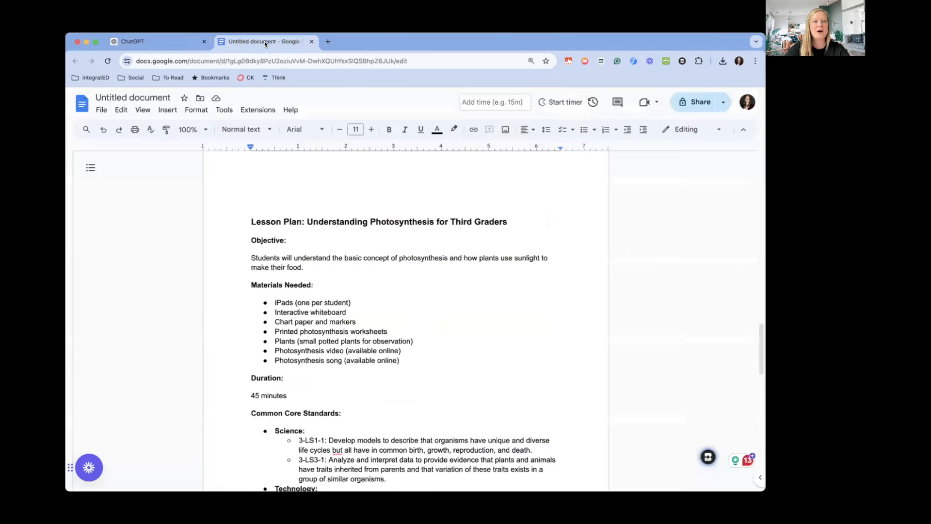
{"action": "scroll", "coordinate": [436, 219], "scroll_direction": "down", "scroll_amount": 15}
{"action": "key", "text": "super+v"}
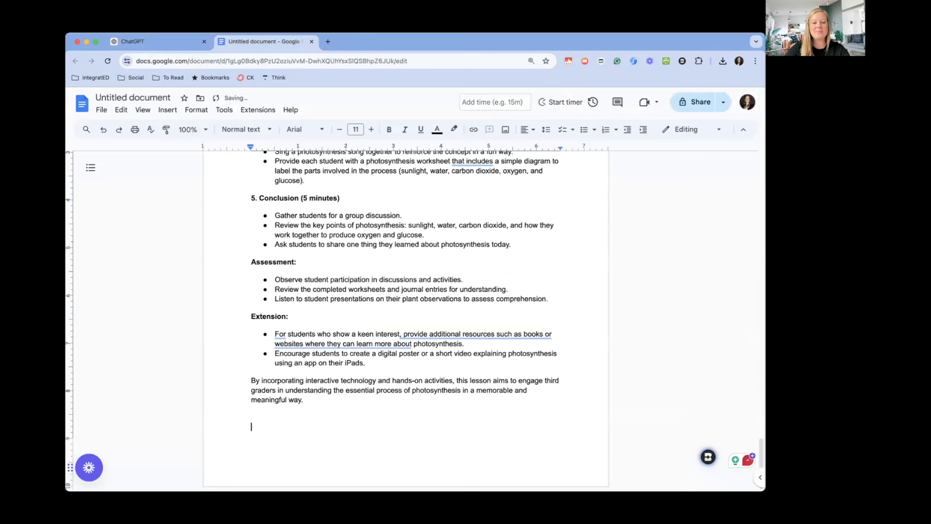
{"action": "scroll", "coordinate": [350, 357], "scroll_direction": "up", "scroll_amount": 5}
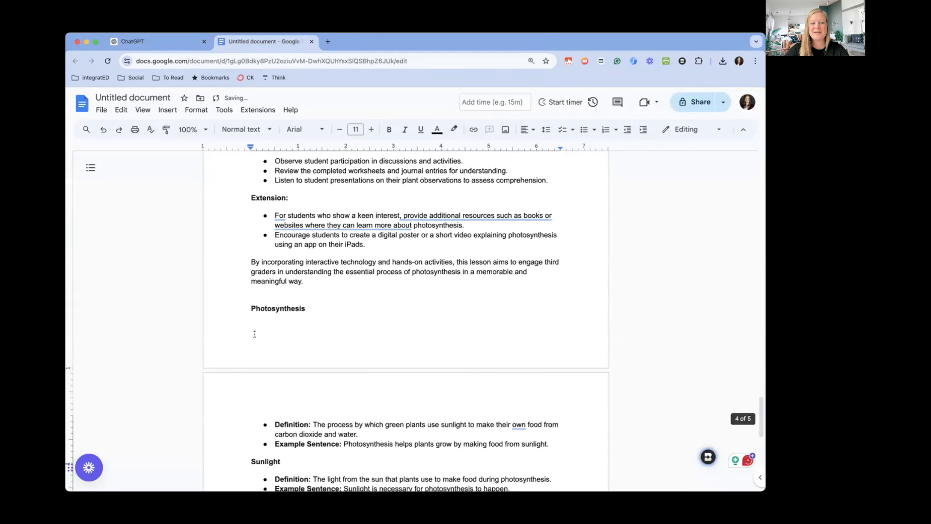
{"action": "left_click", "coordinate": [250, 333]}
{"action": "key", "text": "super+Return"}
{"action": "scroll", "coordinate": [352, 359], "scroll_direction": "down", "scroll_amount": 10}
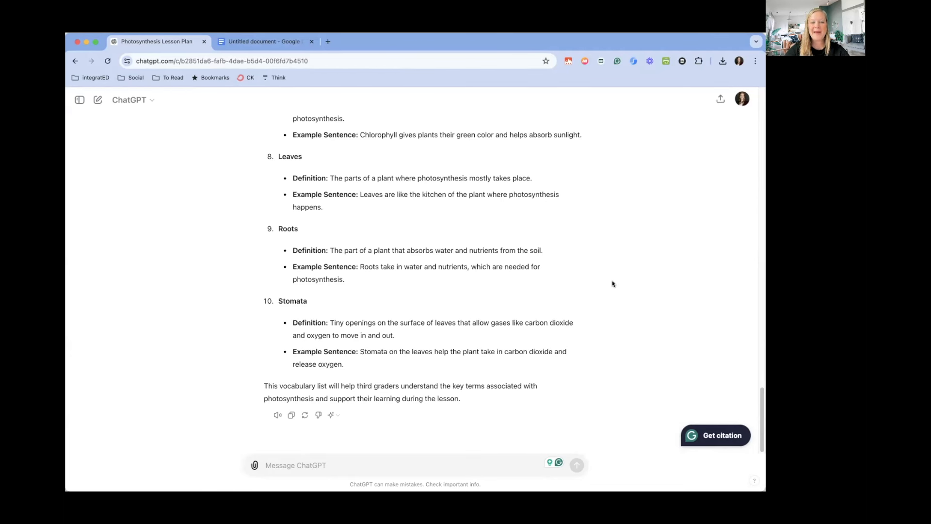
- In ChatGPT, start a new chat and send the prompt "write a 10 question worksheet for 5th graders about multiplying fractions"
{"action": "left_click", "coordinate": [98, 100]}
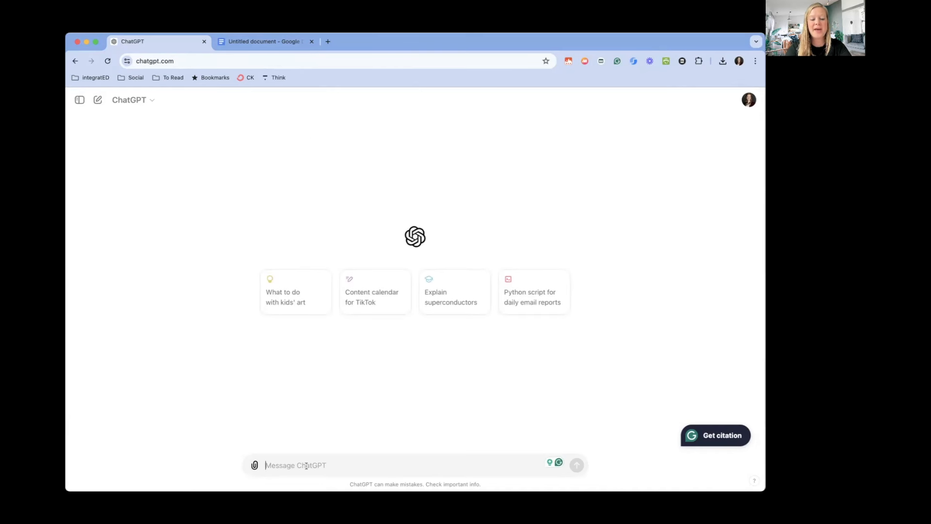
{"action": "type", "text": "write a 10 question workesheet for 5th gradere"}
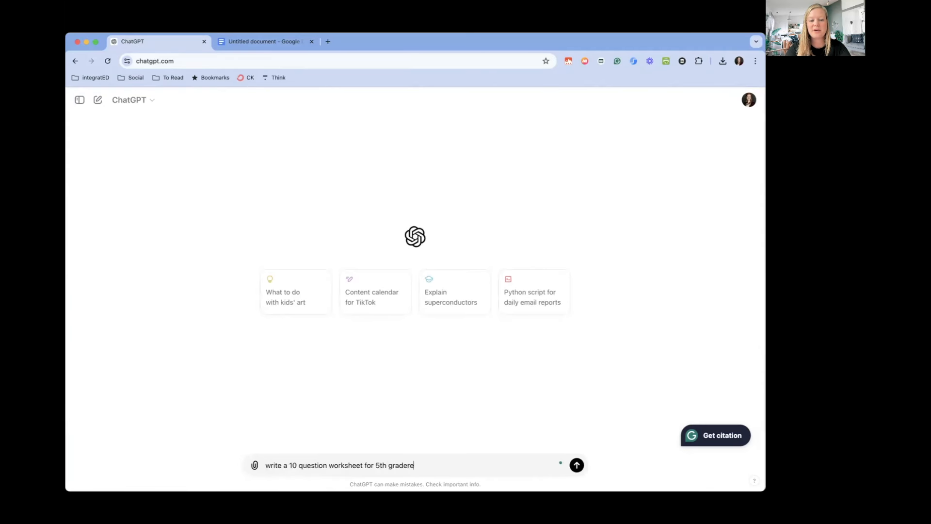
{"action": "key", "text": "BackSpace"}
{"action": "type", "text": "s about multiplying fra"}
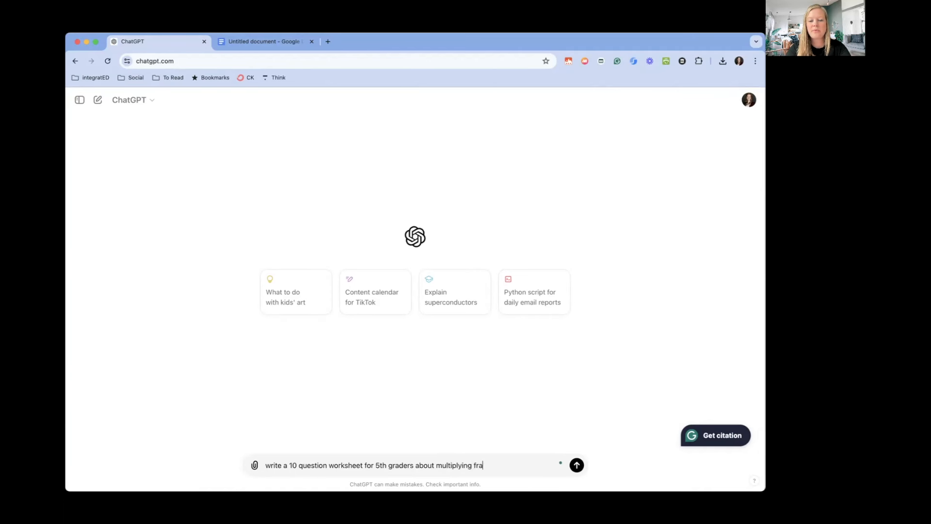
{"action": "type", "text": "ctions"}
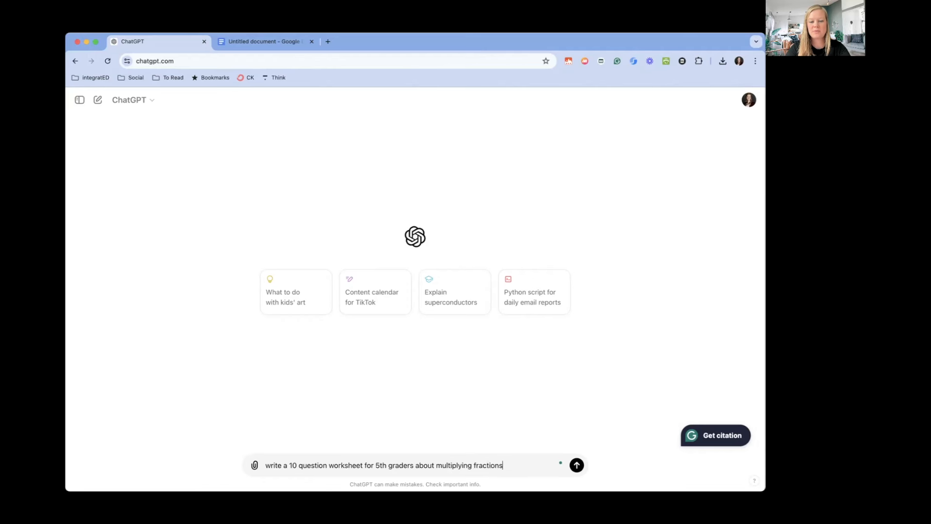
{"action": "key", "text": "Return"}
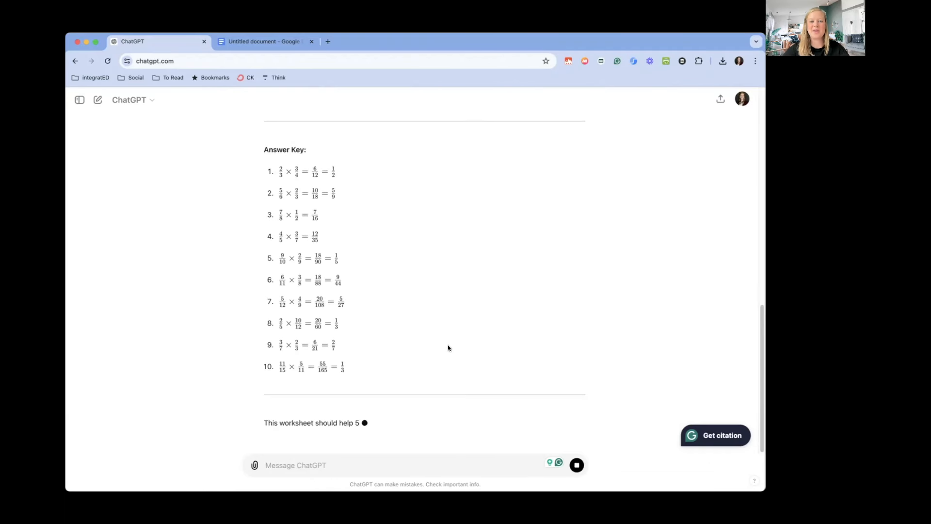
- Copy the fractions worksheet from its title through question 10 and paste it into the Google Docs document below the Oxygen entry, with blank lines around it
{"action": "scroll", "coordinate": [447, 277], "scroll_direction": "up", "scroll_amount": 10}
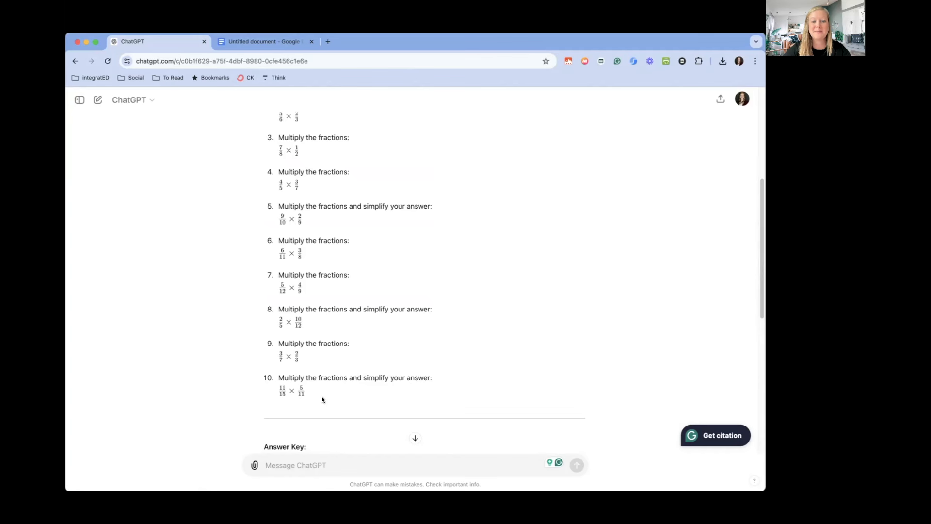
{"action": "left_click_drag", "start_coordinate": [316, 395], "coordinate": [261, 232]}
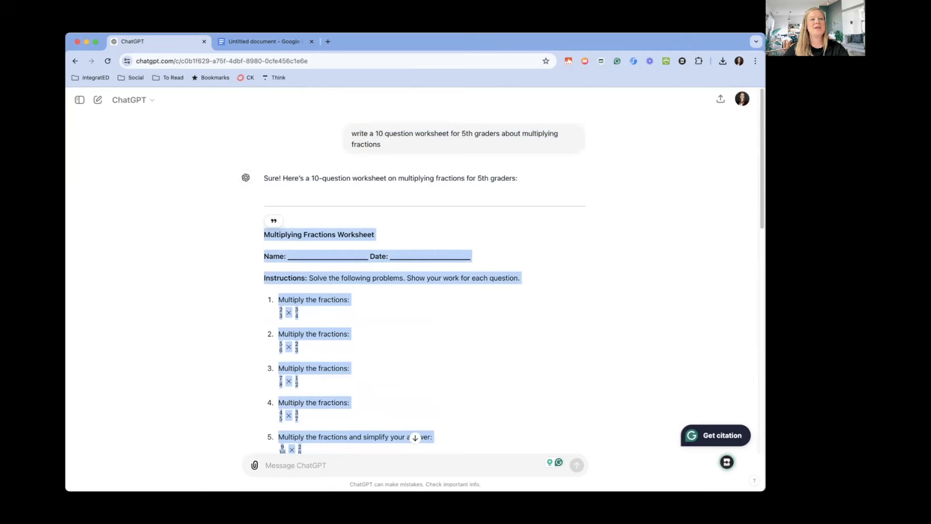
{"action": "left_click", "coordinate": [251, 41]}
{"action": "key", "text": "Return"}
{"action": "key", "text": "Return"}
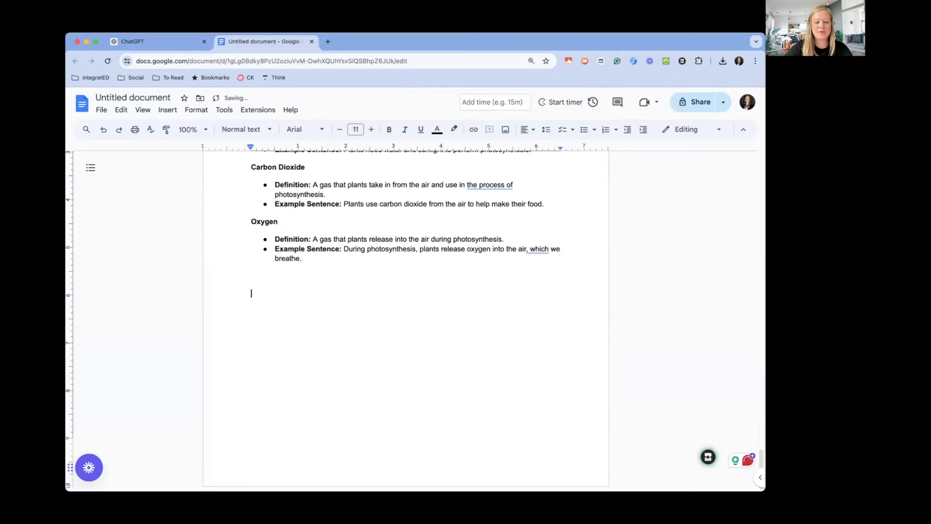
{"action": "key", "text": "super+v"}
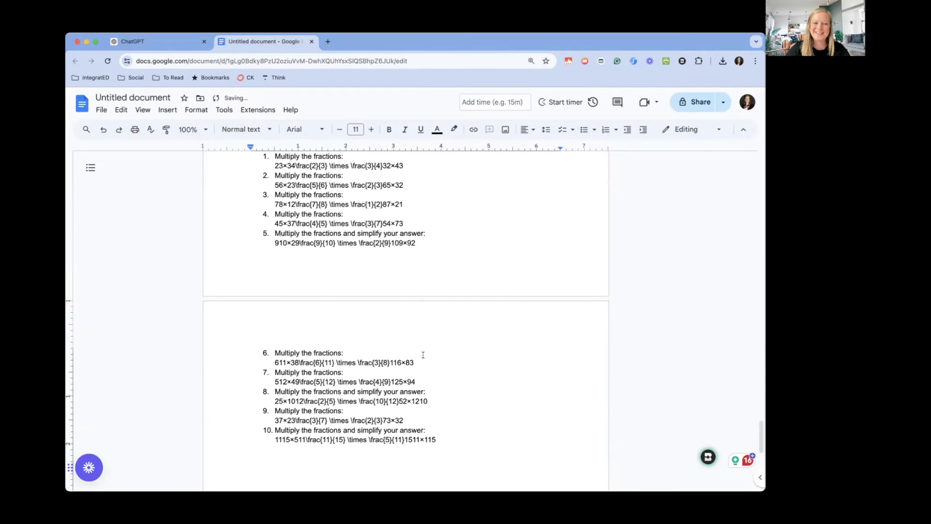
{"action": "scroll", "coordinate": [423, 355], "scroll_direction": "up", "scroll_amount": 4}
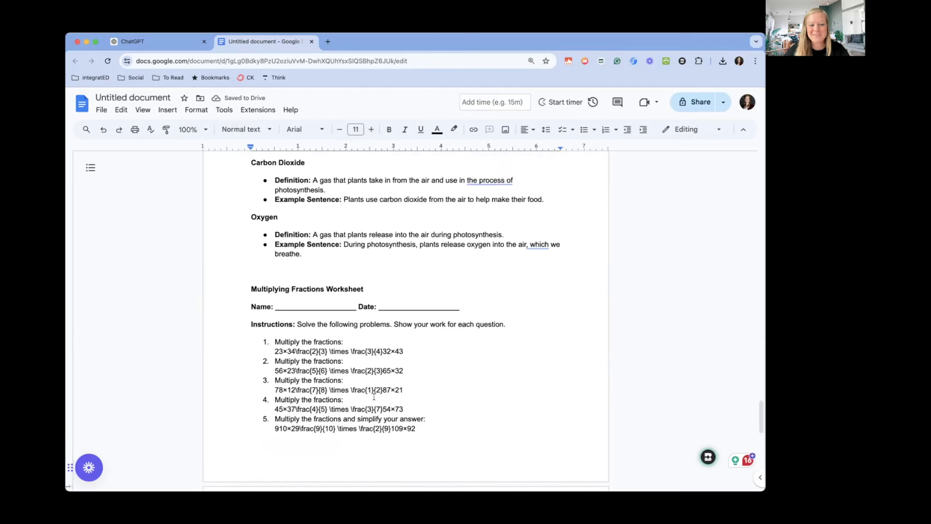
{"action": "scroll", "coordinate": [381, 395], "scroll_direction": "down", "scroll_amount": 6}
{"action": "key", "text": "Return"}
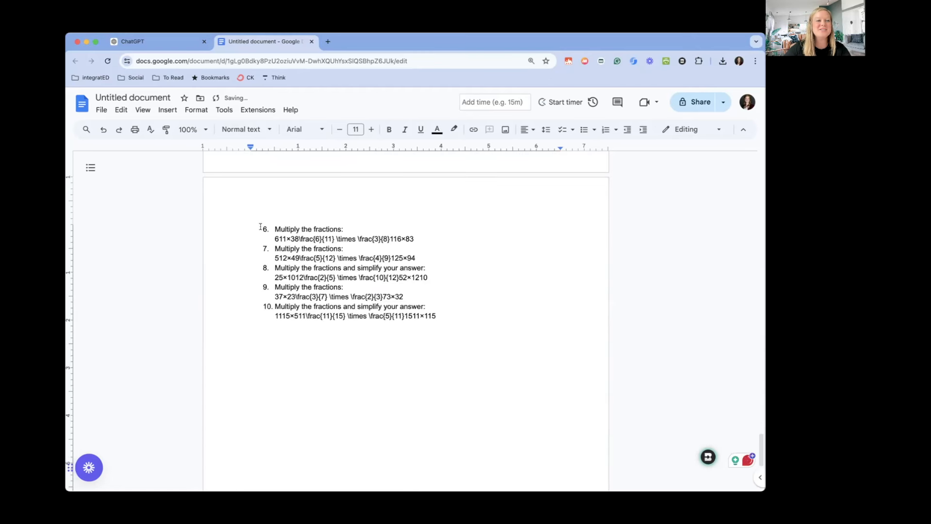
- Switch to ChatGPT and send the prompt "rewrite this worksheet in text format so it is easily copied and pasted over to a word document"
{"action": "left_click", "coordinate": [150, 42]}
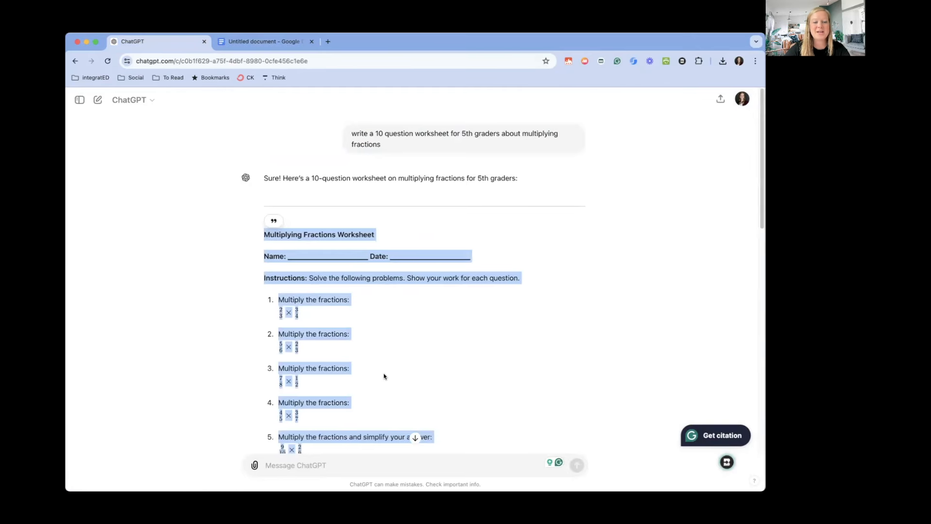
{"action": "scroll", "coordinate": [441, 344], "scroll_direction": "down", "scroll_amount": 10}
{"action": "left_click", "coordinate": [334, 464]}
{"action": "type", "text": "write"}
{"action": "key", "text": "BackSpace"}
{"action": "key", "text": "BackSpace"}
{"action": "type", "text": "rewrite this worksheet in text format so "}
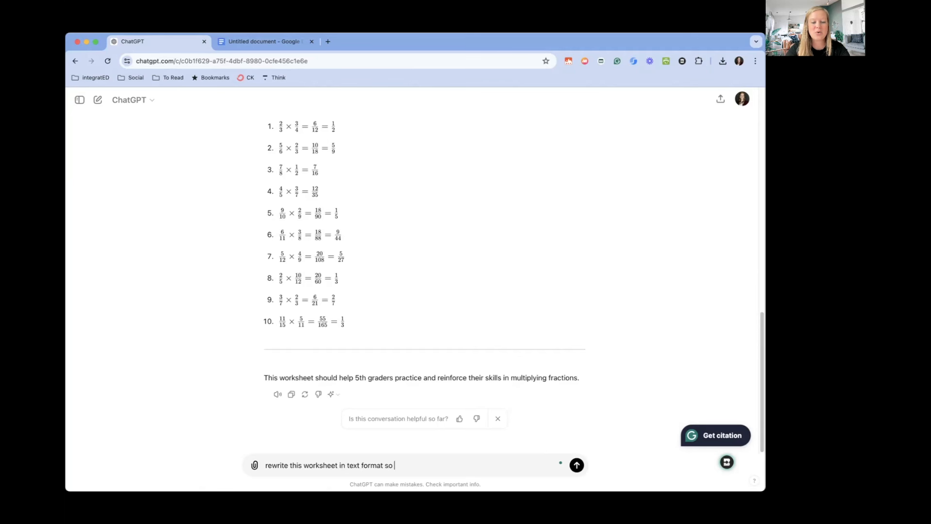
{"action": "type", "text": "it is easily "}
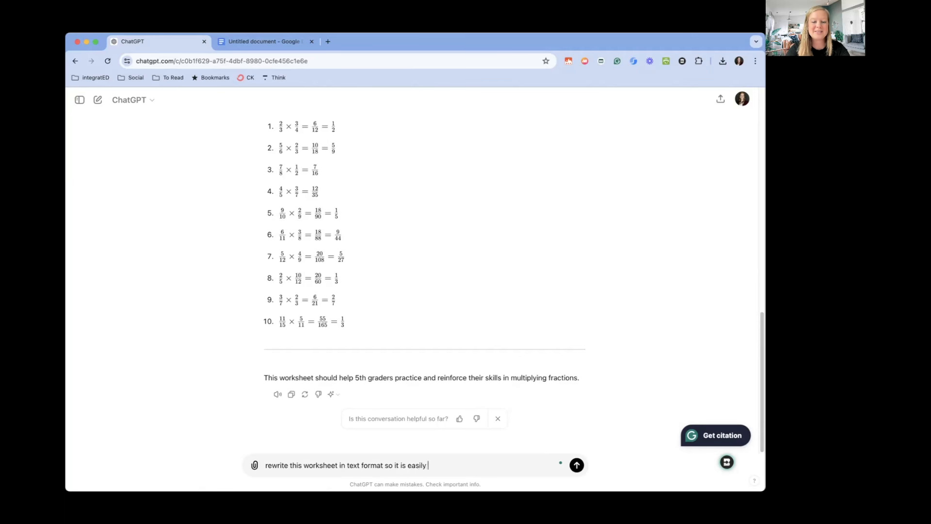
{"action": "type", "text": "copied and pasted "}
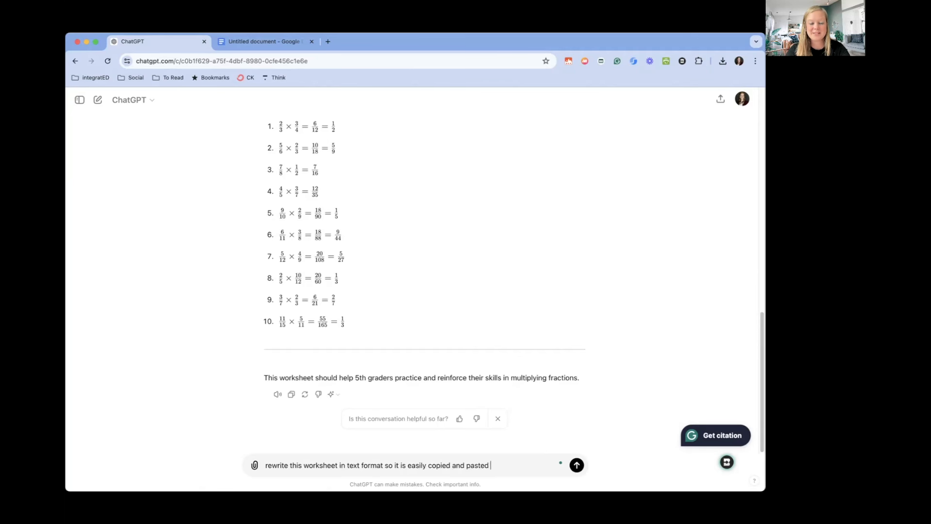
{"action": "type", "text": "over to a word document"}
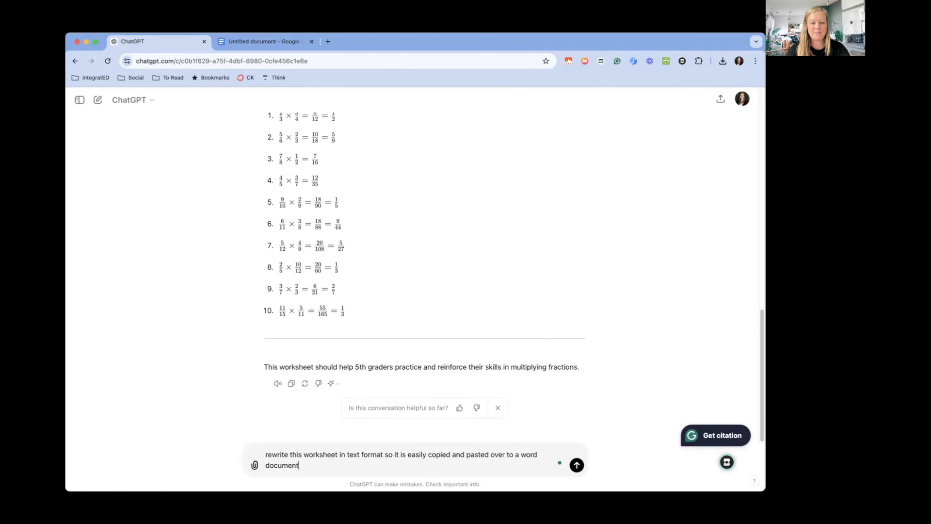
{"action": "key", "text": "Return"}
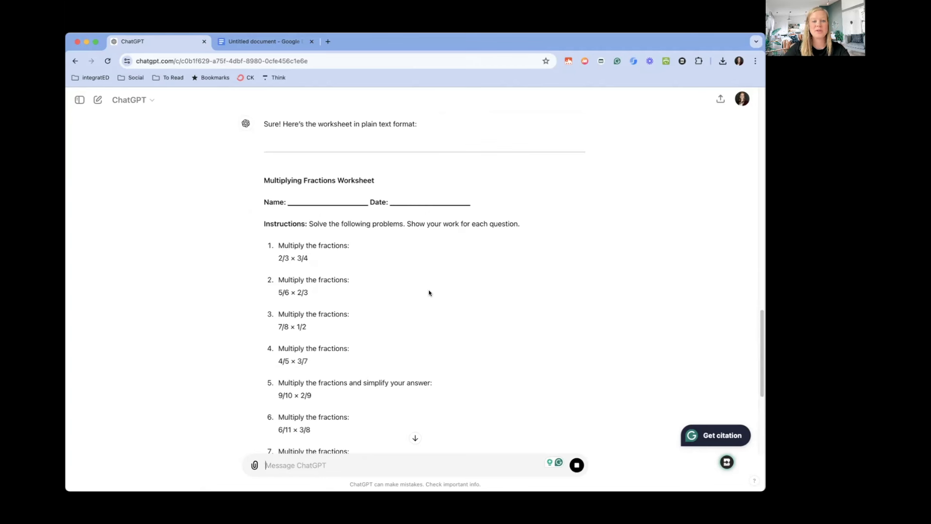
- Copy the plain-text fractions worksheet from its title through question 10, leaving out the answer key
{"action": "scroll", "coordinate": [395, 296], "scroll_direction": "down", "scroll_amount": 5}
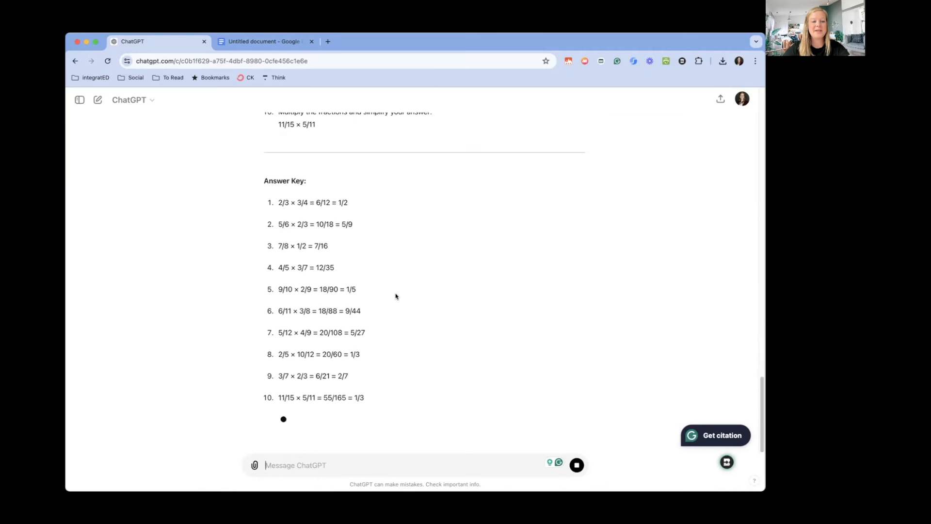
{"action": "left_click_drag", "start_coordinate": [378, 364], "coordinate": [258, 95]}
{"action": "scroll", "coordinate": [382, 196], "scroll_direction": "up", "scroll_amount": 2}
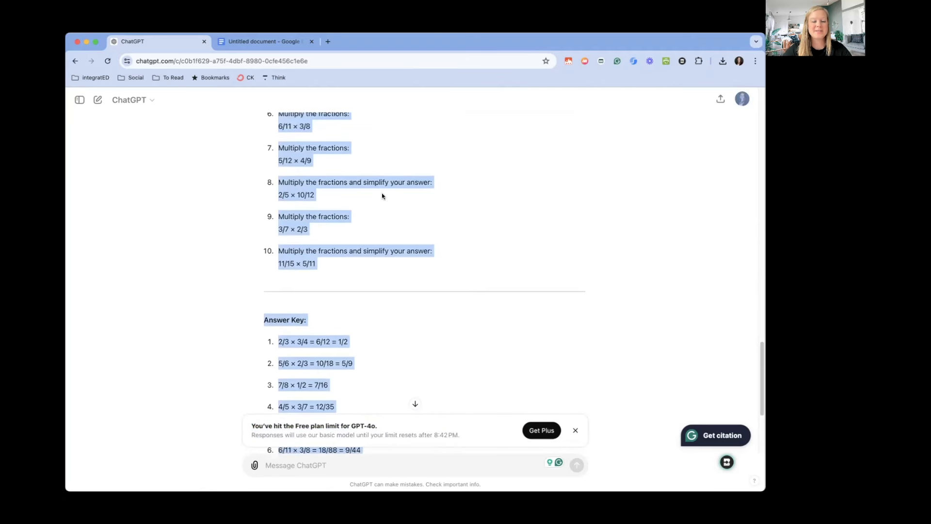
{"action": "left_click", "coordinate": [382, 195]}
{"action": "left_click_drag", "start_coordinate": [343, 262], "coordinate": [262, 224]}
{"action": "key", "text": "super+c"}
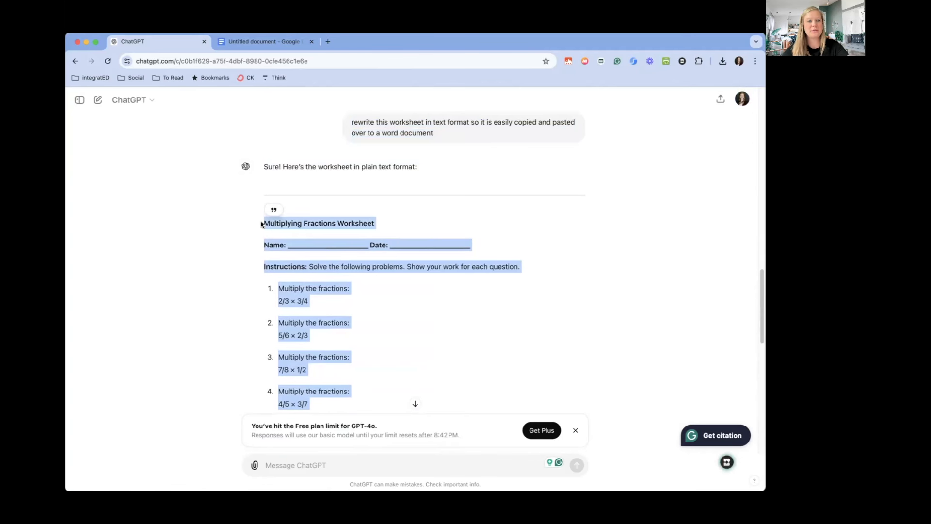
- Switch to the Google Docs document and paste the plain-text worksheet below the first fractions worksheet
{"action": "left_click", "coordinate": [260, 42]}
{"action": "left_click", "coordinate": [328, 374]}
{"action": "key", "text": "super+v"}
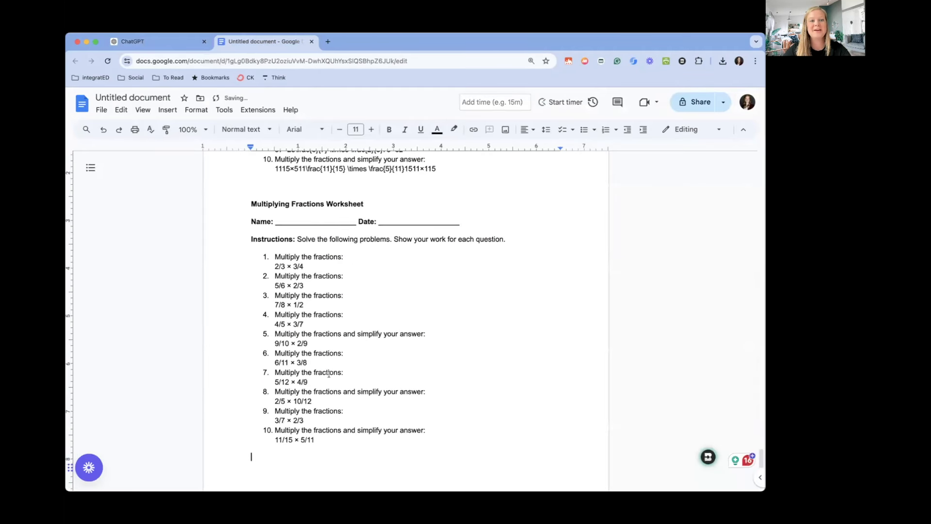
- Compare the fraction formatting of both worksheet versions in ChatGPT with their pasted copies in the Google Docs document
{"action": "left_click", "coordinate": [158, 41]}
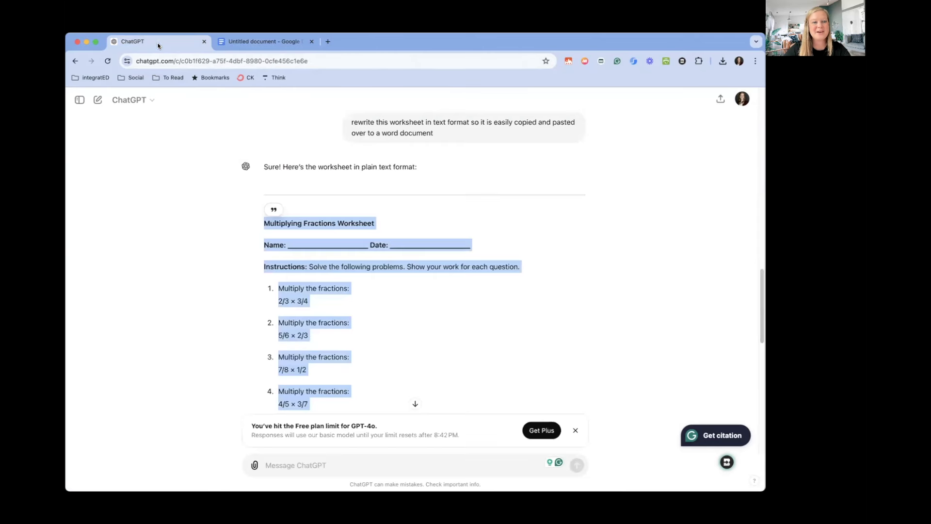
{"action": "left_click", "coordinate": [249, 41]}
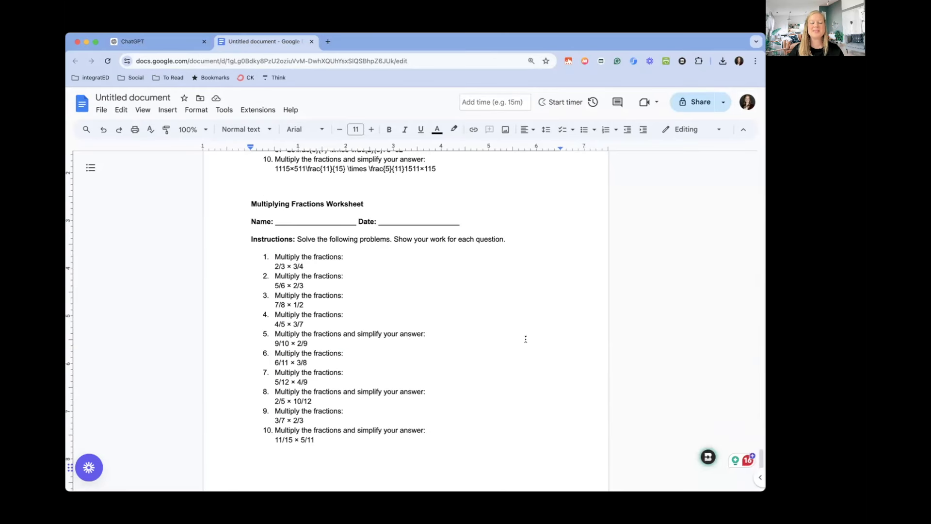
{"action": "left_click", "coordinate": [169, 42]}
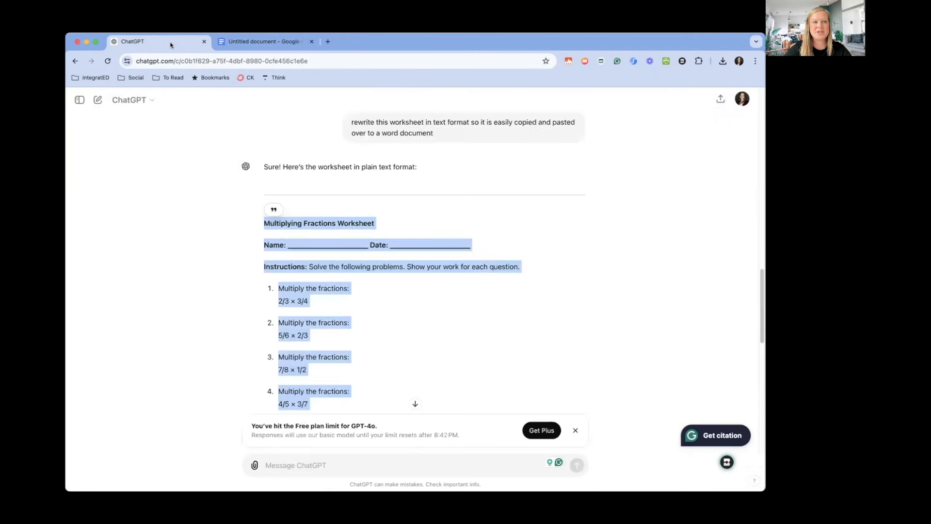
{"action": "scroll", "coordinate": [497, 343], "scroll_direction": "up", "scroll_amount": 5}
{"action": "scroll", "coordinate": [497, 342], "scroll_direction": "up", "scroll_amount": 3}
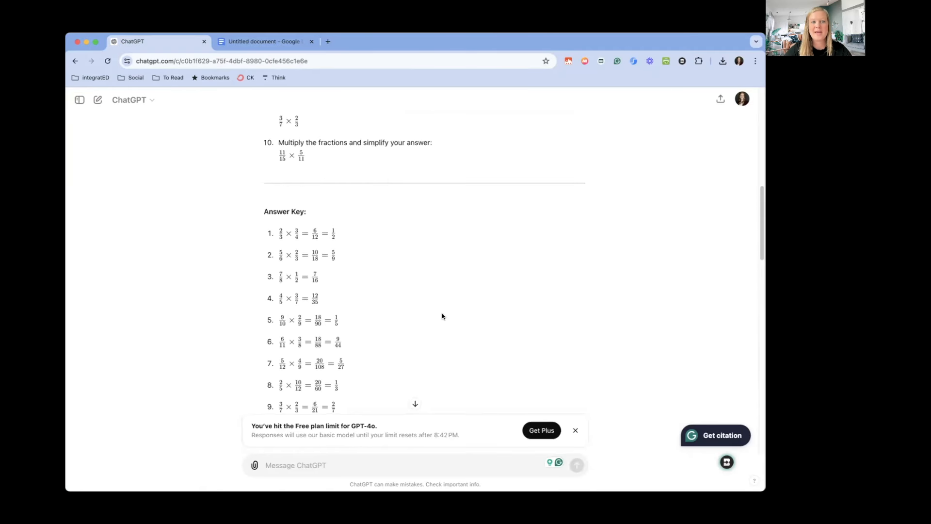
{"action": "left_click", "coordinate": [257, 45]}
{"action": "scroll", "coordinate": [377, 345], "scroll_direction": "up", "scroll_amount": 15}
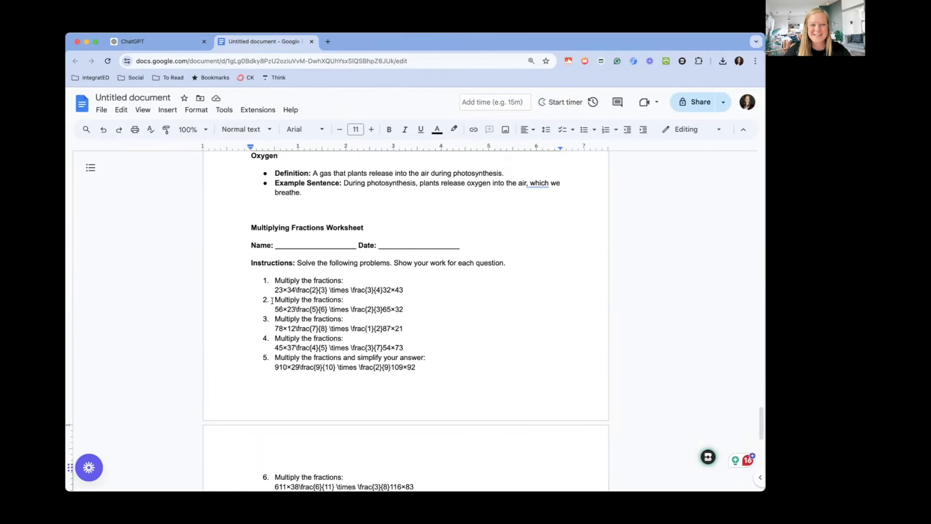
- Review the worksheet rewrite prompt in ChatGPT and the plain-text fraction problems pasted into the Google Docs document
{"action": "left_click_drag", "start_coordinate": [275, 299], "coordinate": [437, 318]}
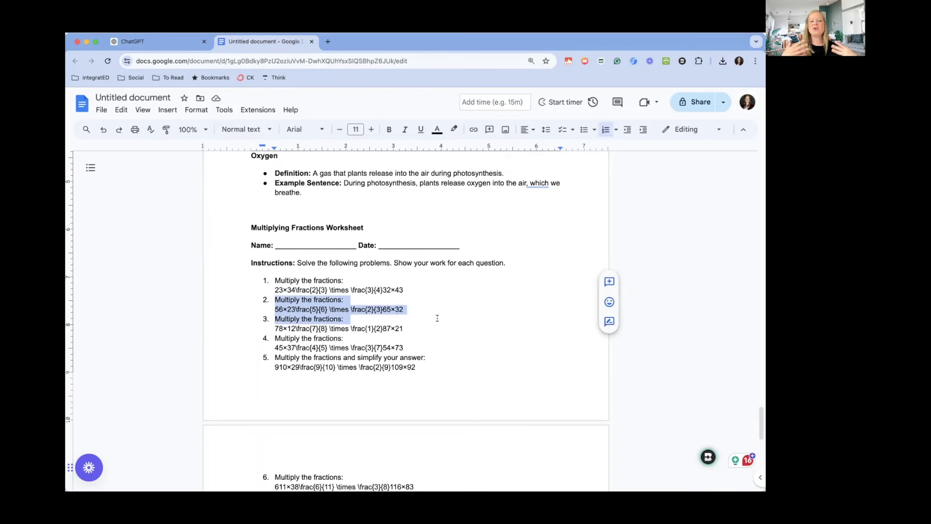
{"action": "left_click", "coordinate": [176, 43]}
{"action": "scroll", "coordinate": [391, 404], "scroll_direction": "down", "scroll_amount": 5}
{"action": "left_click", "coordinate": [314, 465]}
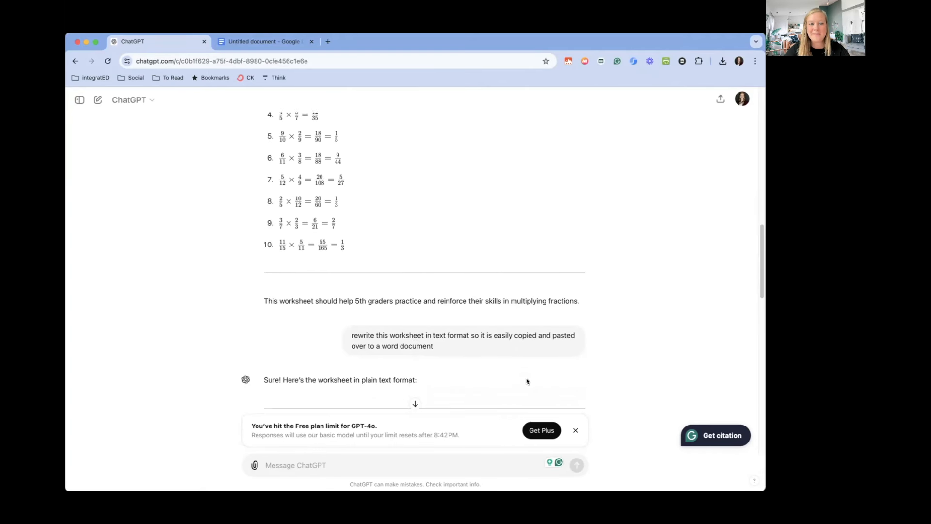
{"action": "left_click_drag", "start_coordinate": [442, 348], "coordinate": [376, 345]}
{"action": "left_click", "coordinate": [348, 336]}
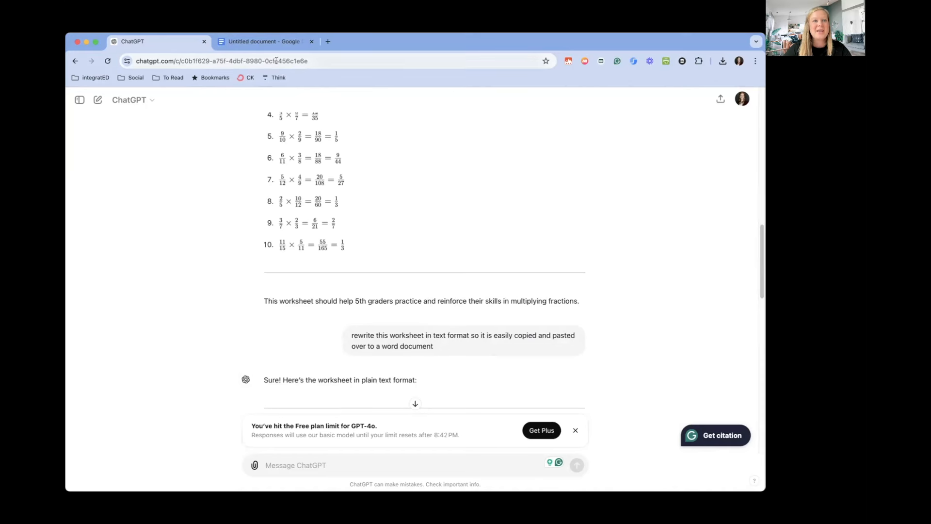
{"action": "left_click", "coordinate": [270, 41]}
{"action": "scroll", "coordinate": [411, 227], "scroll_direction": "down", "scroll_amount": 10}
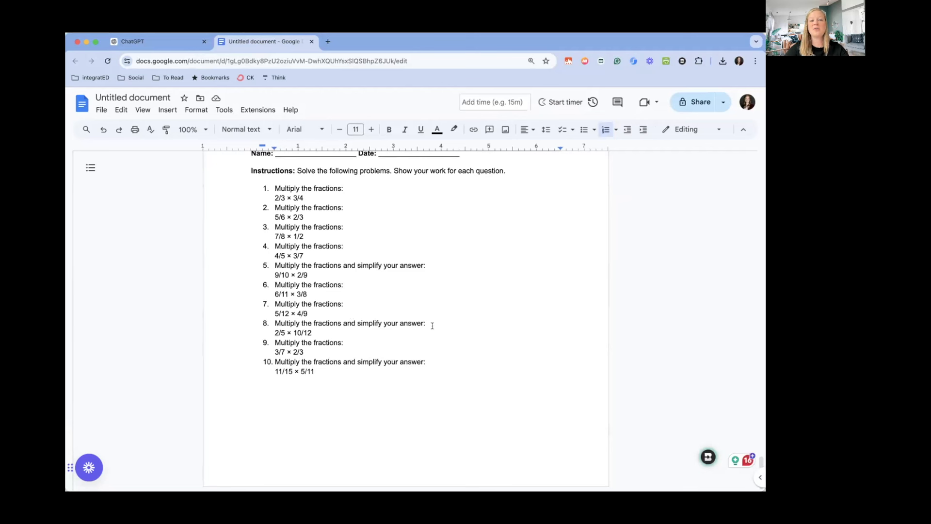
{"action": "double_click", "coordinate": [326, 198]}
{"action": "left_click_drag", "start_coordinate": [276, 197], "coordinate": [305, 197]}
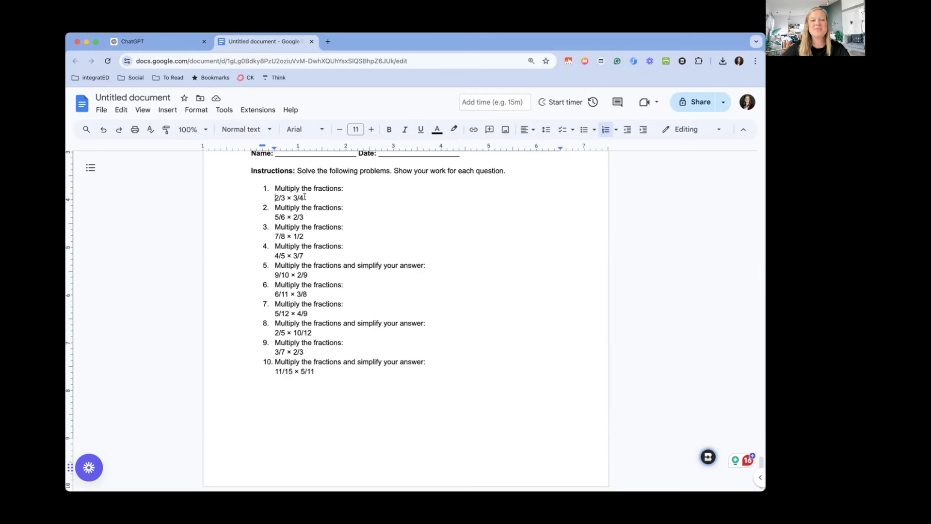
- Compare the plain-text questions in ChatGPT with the fraction problems of the first worksheet in the Google Docs document
{"action": "left_click", "coordinate": [145, 41]}
{"action": "scroll", "coordinate": [437, 238], "scroll_direction": "down", "scroll_amount": 10}
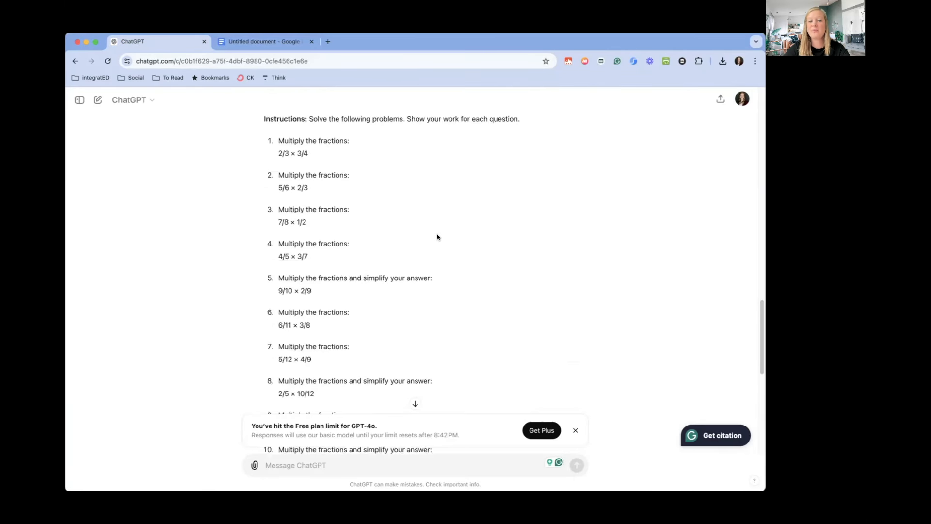
{"action": "scroll", "coordinate": [437, 237], "scroll_direction": "down", "scroll_amount": 2}
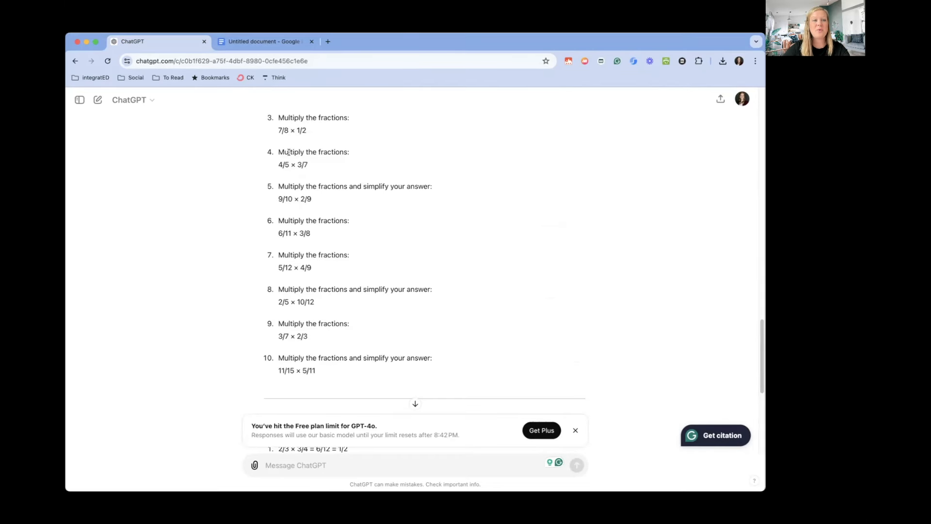
{"action": "left_click", "coordinate": [273, 47]}
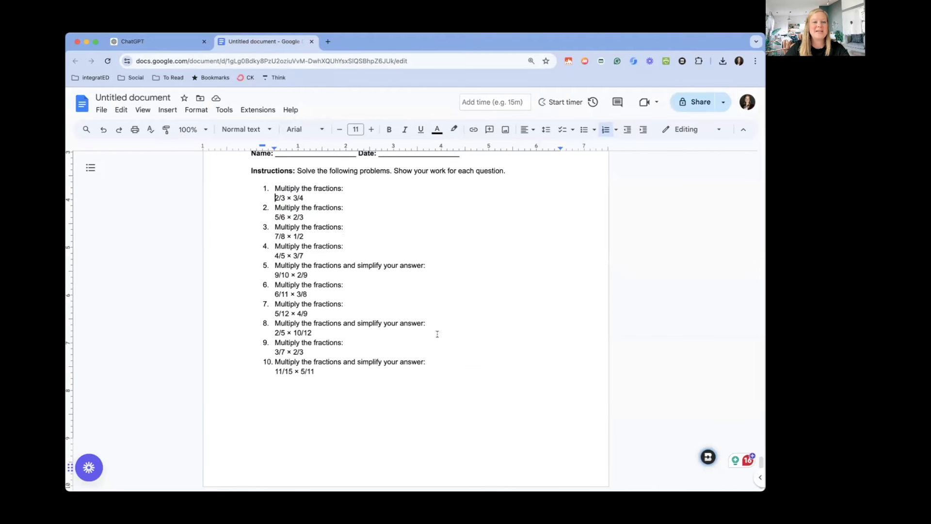
{"action": "scroll", "coordinate": [437, 334], "scroll_direction": "up", "scroll_amount": 8}
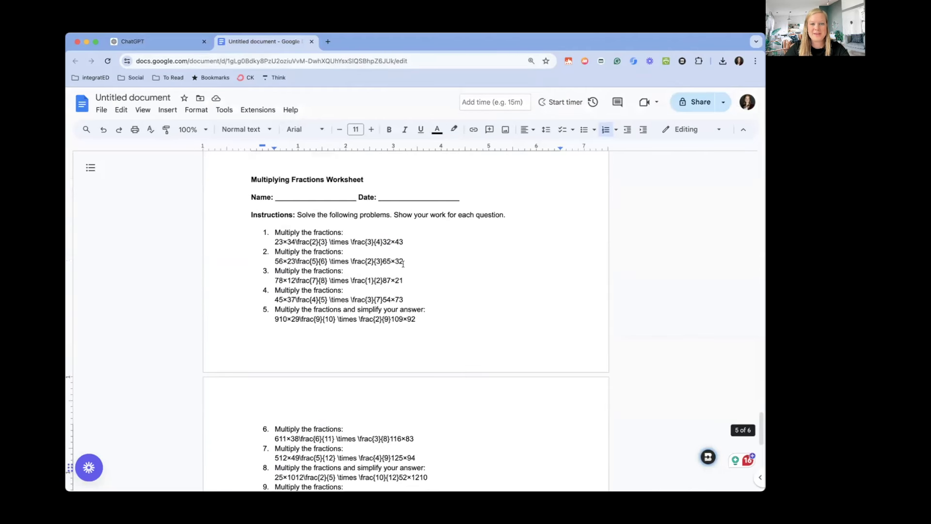
{"action": "left_click_drag", "start_coordinate": [344, 271], "coordinate": [264, 262]}
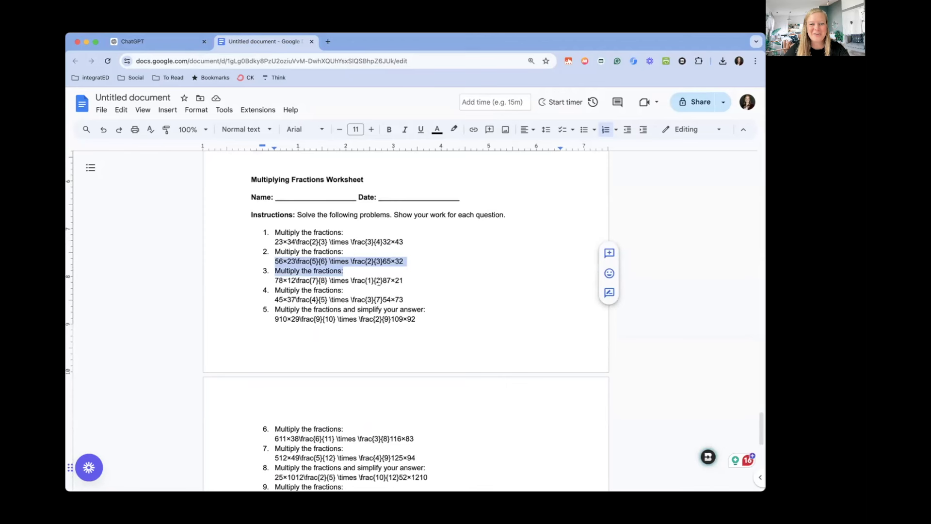
{"action": "left_click", "coordinate": [359, 273]}
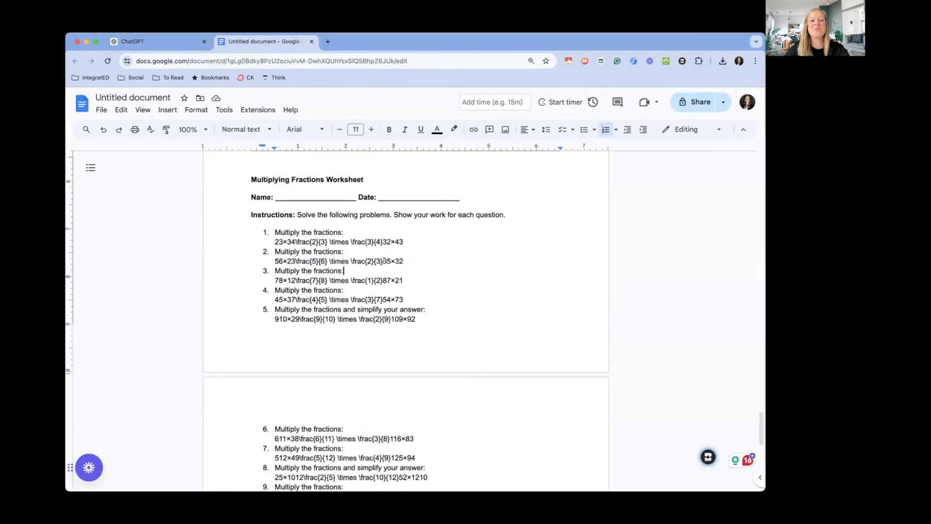
{"action": "left_click_drag", "start_coordinate": [344, 271], "coordinate": [257, 230]}
{"action": "left_click", "coordinate": [342, 251]}
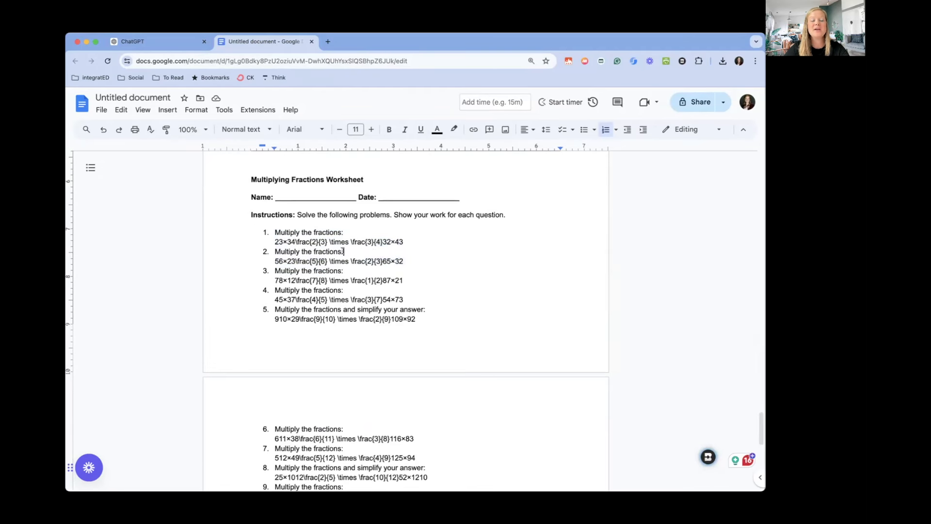
- Switch to ChatGPT and review the plain-text worksheet, its answer key and the prompt that requested it
{"action": "left_click", "coordinate": [158, 40]}
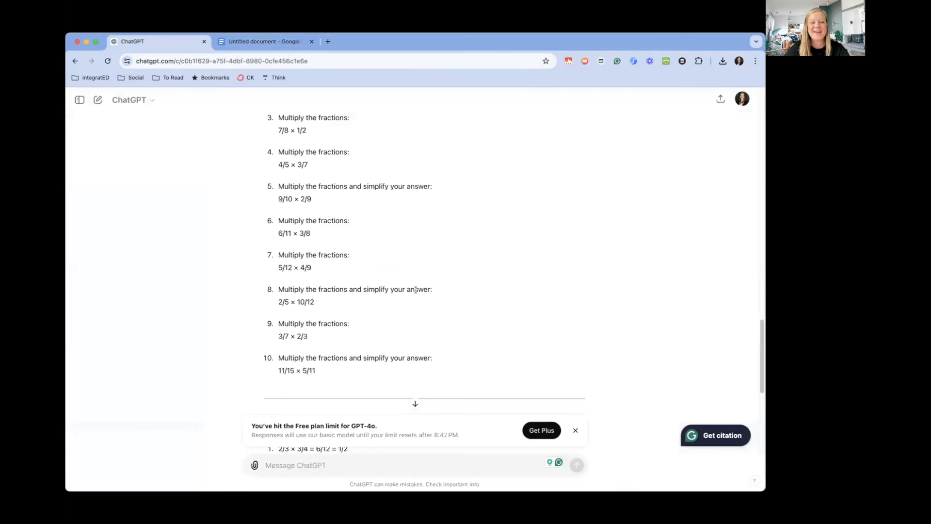
{"action": "scroll", "coordinate": [416, 290], "scroll_direction": "down", "scroll_amount": 3}
{"action": "scroll", "coordinate": [416, 289], "scroll_direction": "down", "scroll_amount": 5}
{"action": "scroll", "coordinate": [416, 289], "scroll_direction": "up", "scroll_amount": 10}
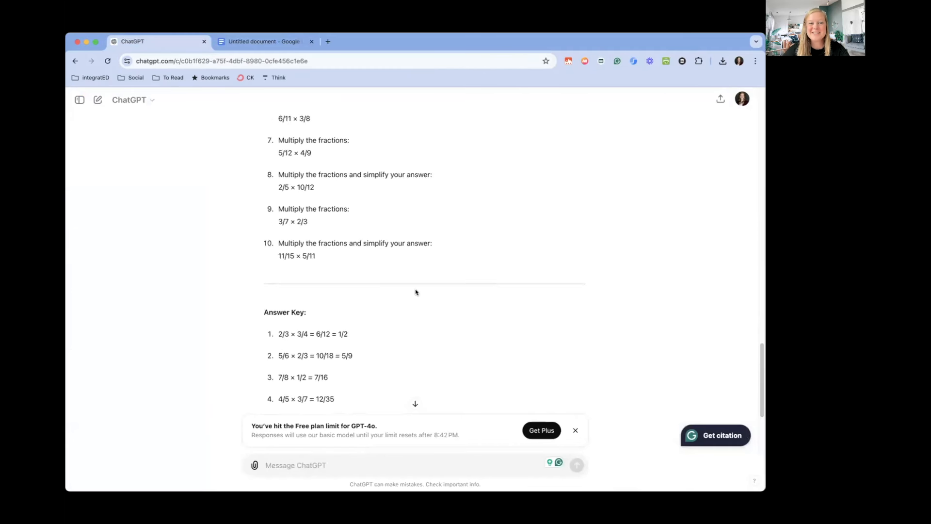
{"action": "scroll", "coordinate": [415, 289], "scroll_direction": "up", "scroll_amount": 3}
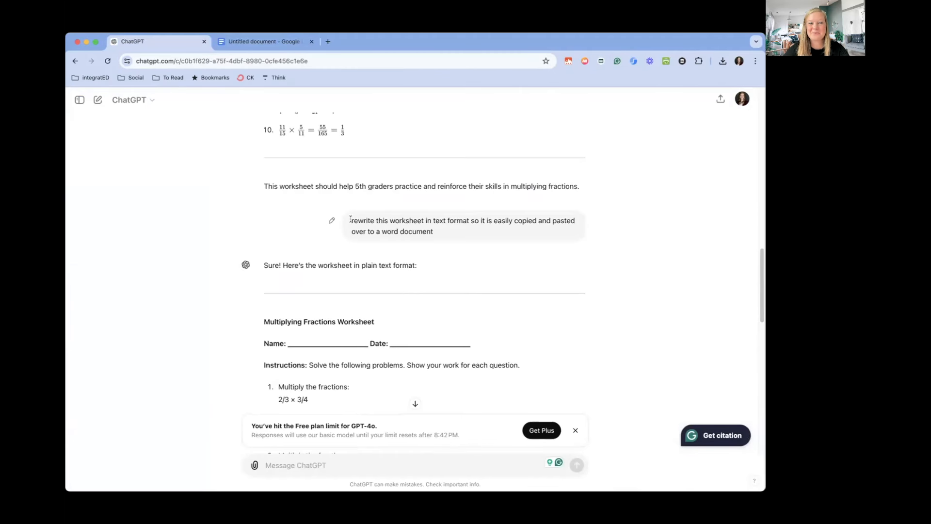
{"action": "left_click_drag", "start_coordinate": [351, 220], "coordinate": [470, 230]}
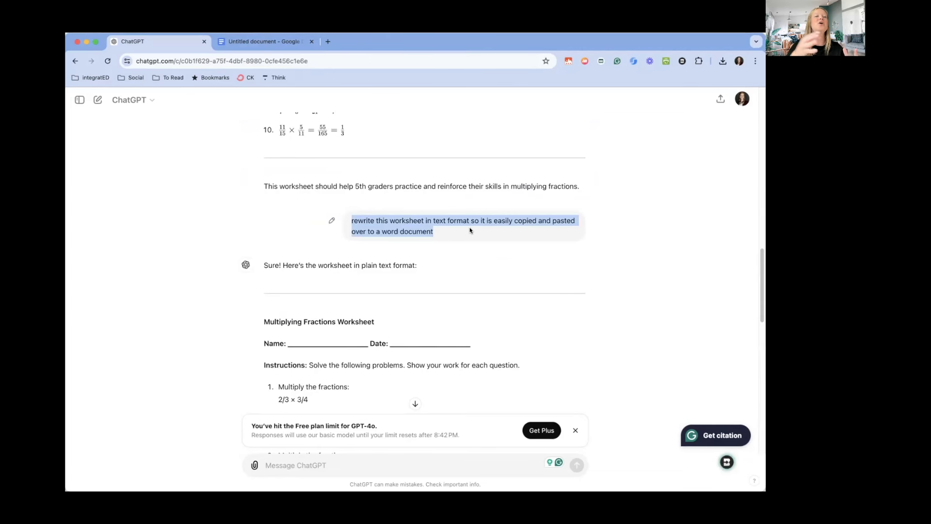
{"action": "left_click", "coordinate": [647, 323]}
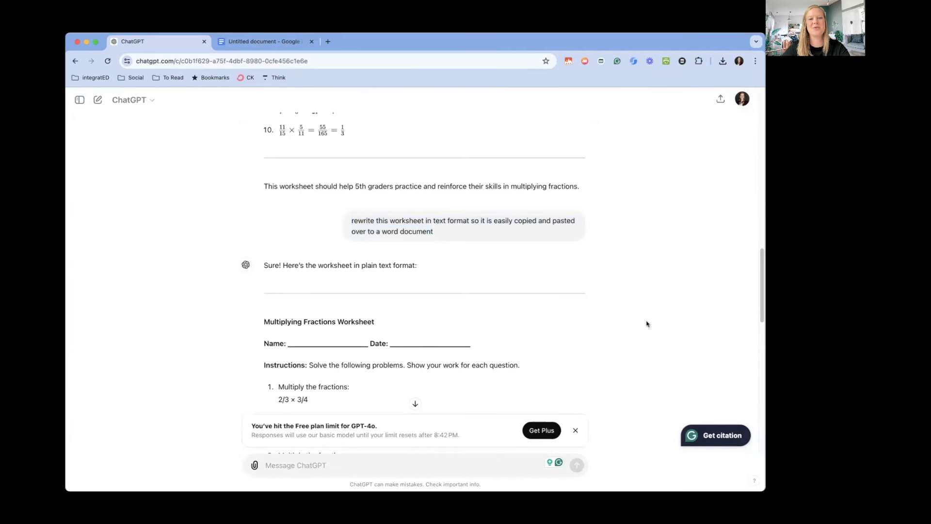
- Copy ChatGPT's entire plain-text worksheet response, answer key included, and paste it at the end of the Google Docs document
{"action": "scroll", "coordinate": [647, 323], "scroll_direction": "down", "scroll_amount": 20}
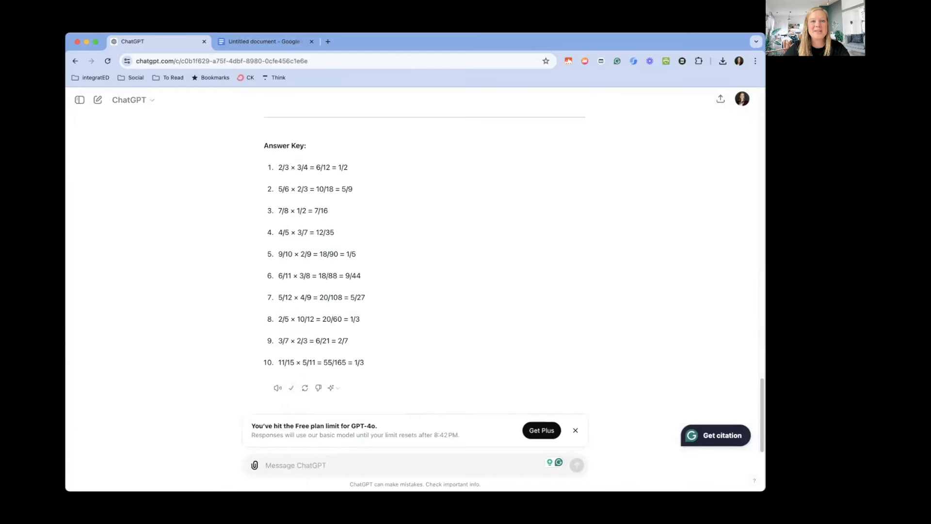
{"action": "left_click", "coordinate": [267, 42]}
{"action": "key", "text": "ctrl+a"}
{"action": "key", "text": "ctrl+v"}
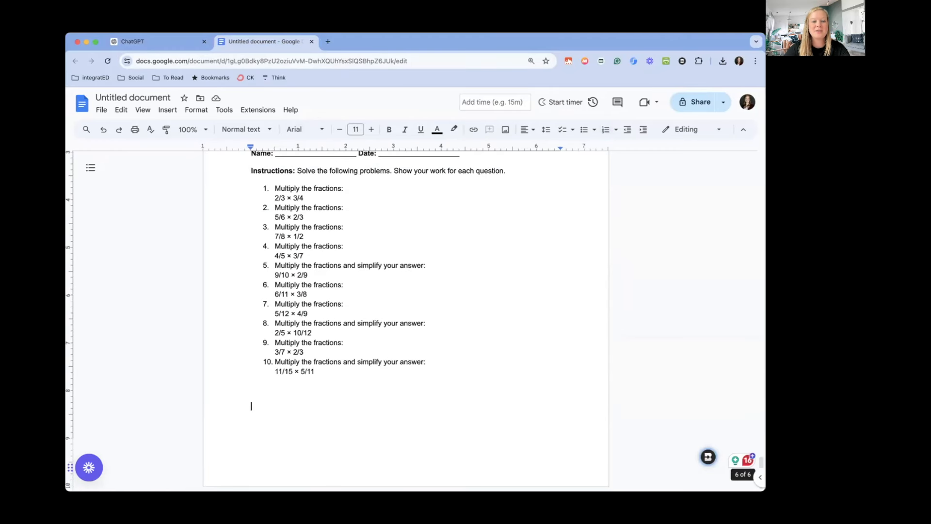
- Compare the title and instruction formatting of the pasted full response with the manually copied worksheet above it
{"action": "scroll", "coordinate": [382, 419], "scroll_direction": "up", "scroll_amount": 15}
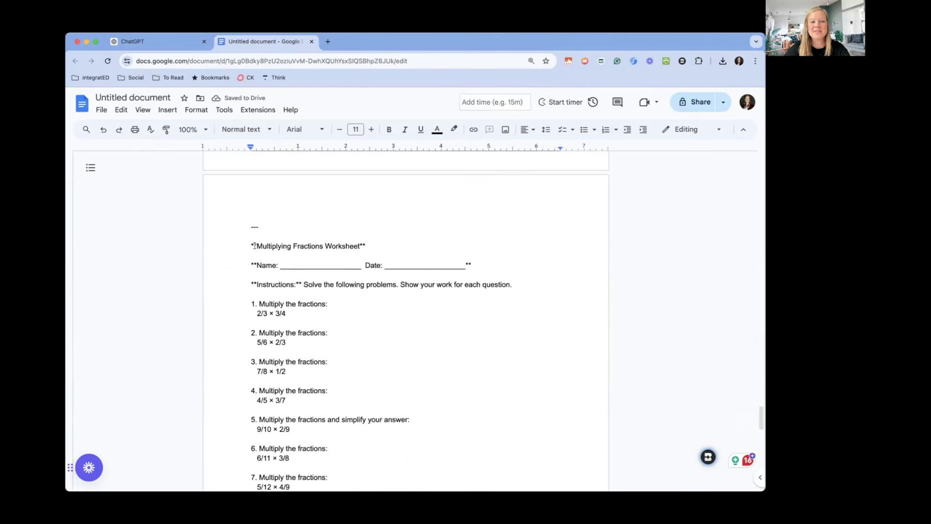
{"action": "left_click_drag", "start_coordinate": [254, 246], "coordinate": [231, 247]}
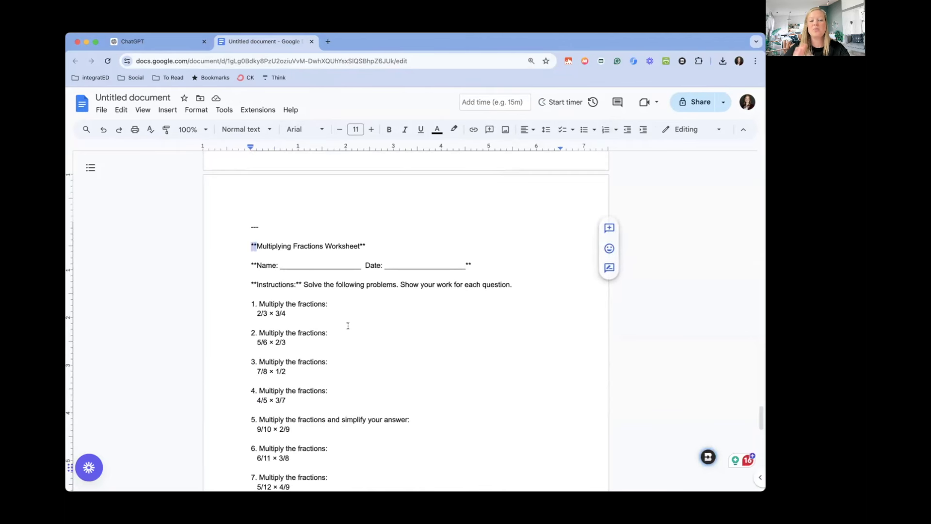
{"action": "scroll", "coordinate": [322, 303], "scroll_direction": "up", "scroll_amount": 10}
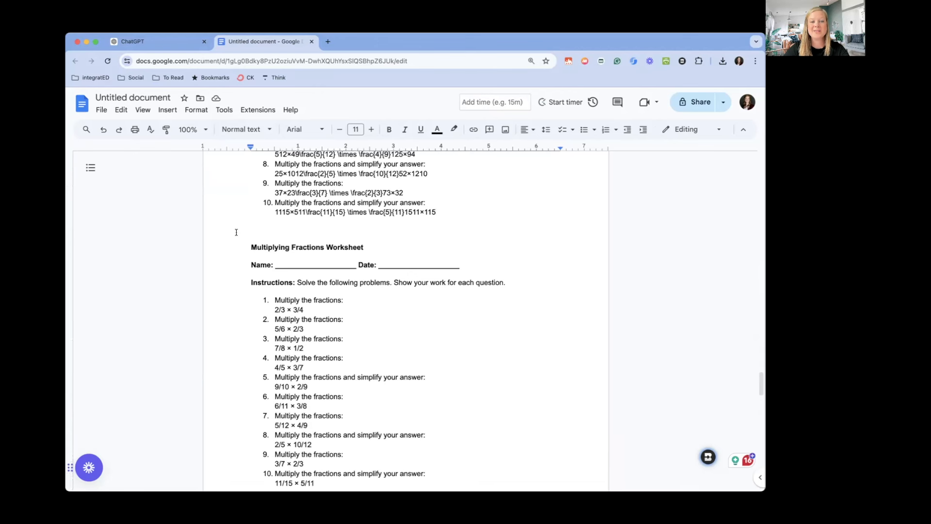
{"action": "left_click_drag", "start_coordinate": [243, 243], "coordinate": [492, 284]}
{"action": "left_click", "coordinate": [492, 283]}
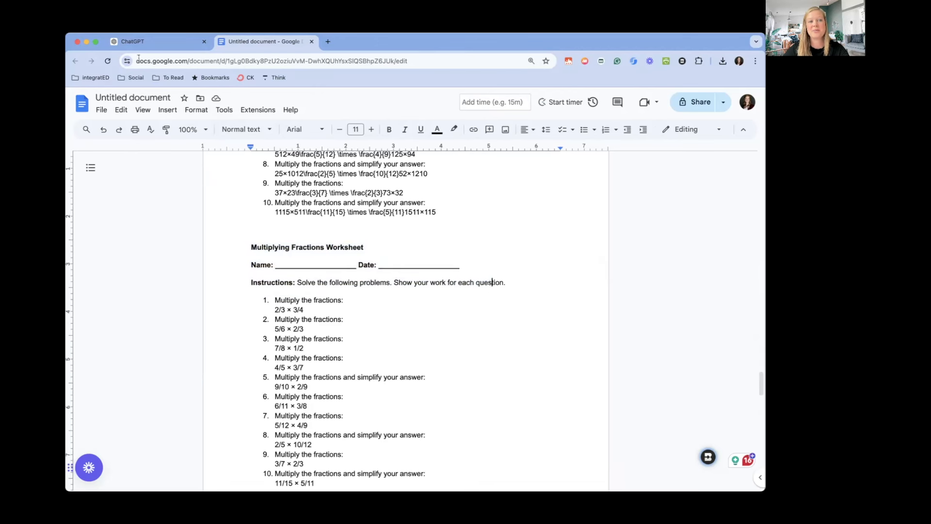
- Check the plain-text worksheet in ChatGPT against its manually copied version in Google Docs, and revisit the rewrite prompt in ChatGPT
{"action": "left_click", "coordinate": [148, 42]}
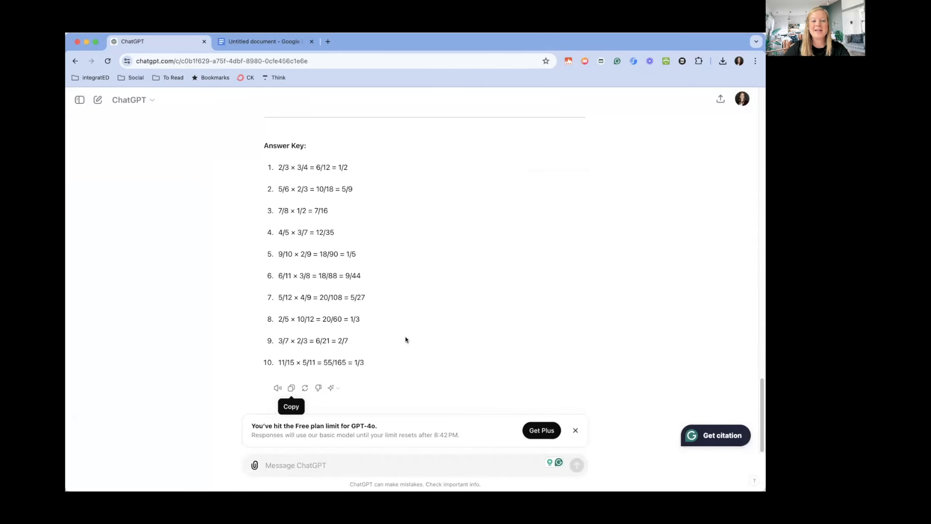
{"action": "scroll", "coordinate": [419, 358], "scroll_direction": "up", "scroll_amount": 10}
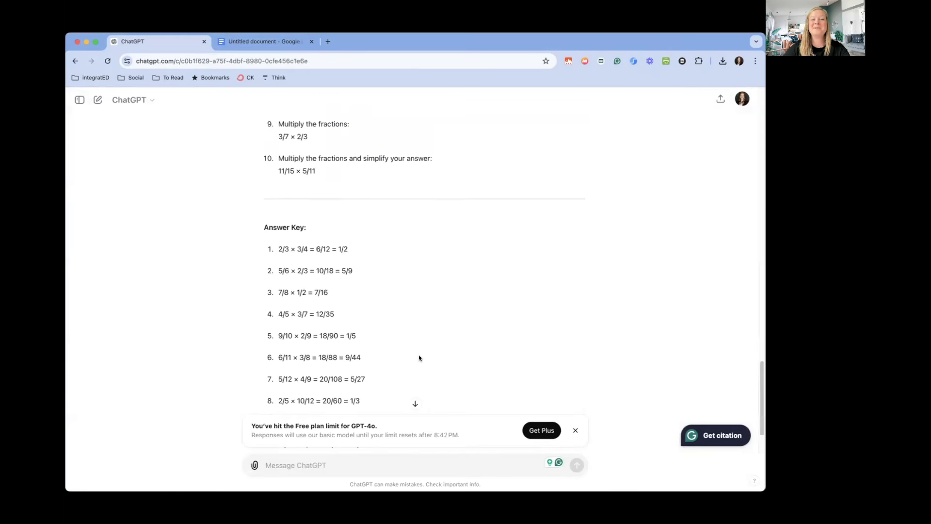
{"action": "scroll", "coordinate": [419, 358], "scroll_direction": "up", "scroll_amount": 2}
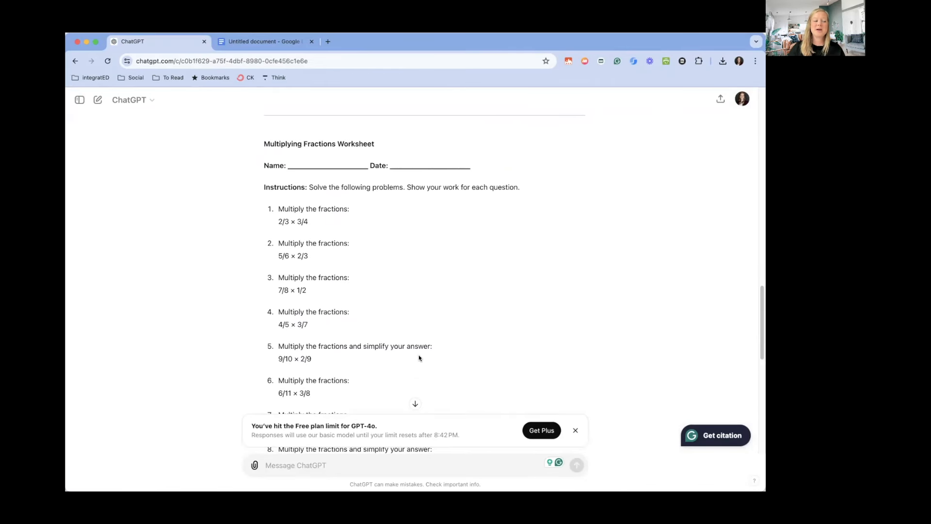
{"action": "left_click", "coordinate": [286, 41]}
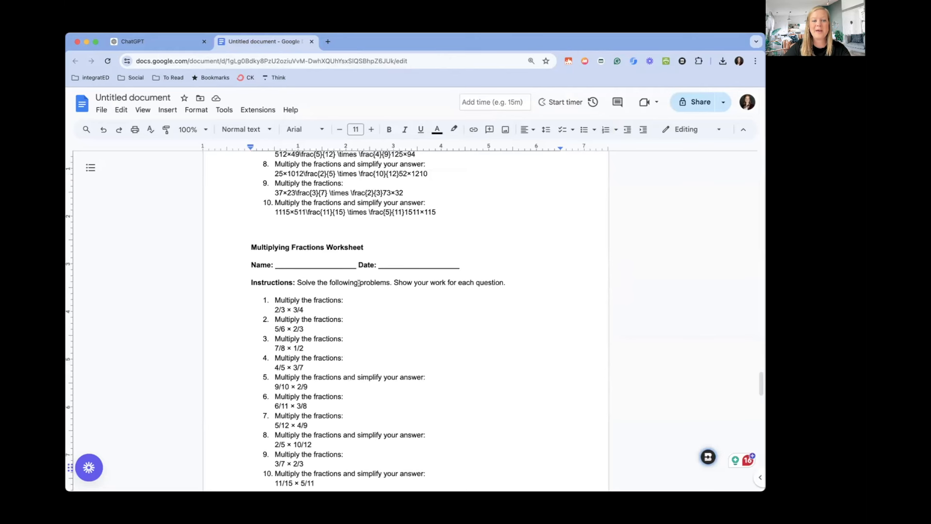
{"action": "scroll", "coordinate": [359, 282], "scroll_direction": "up", "scroll_amount": 3}
{"action": "left_click_drag", "start_coordinate": [274, 281], "coordinate": [456, 362]}
{"action": "left_click", "coordinate": [455, 362]}
{"action": "left_click", "coordinate": [160, 42]}
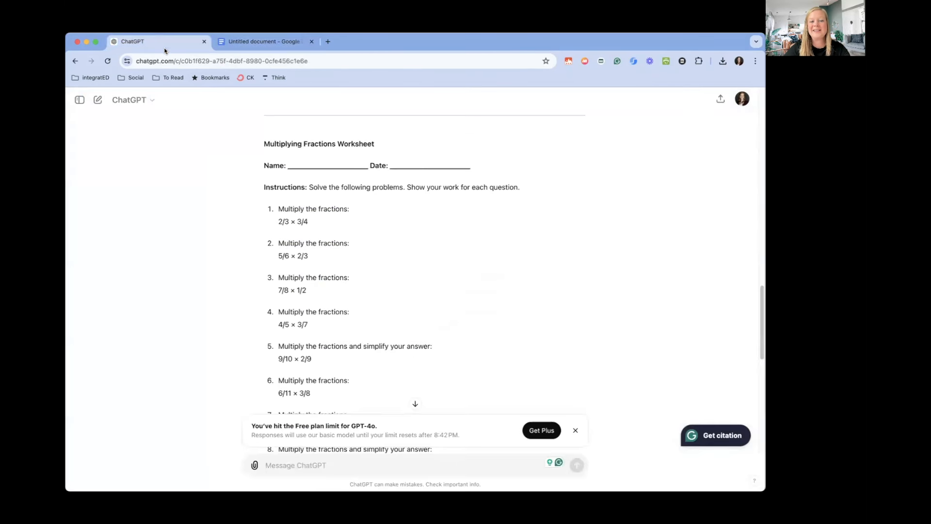
{"action": "scroll", "coordinate": [457, 268], "scroll_direction": "down", "scroll_amount": 10}
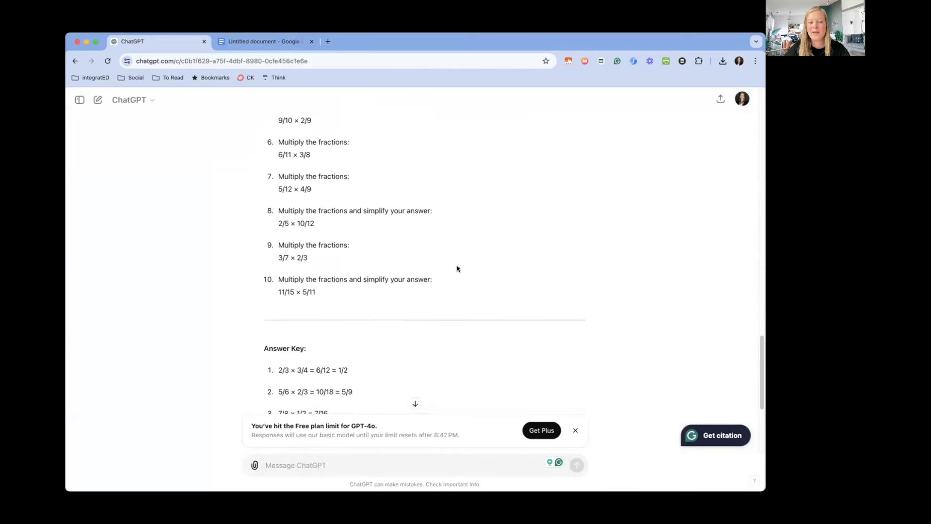
{"action": "scroll", "coordinate": [456, 267], "scroll_direction": "up", "scroll_amount": 15}
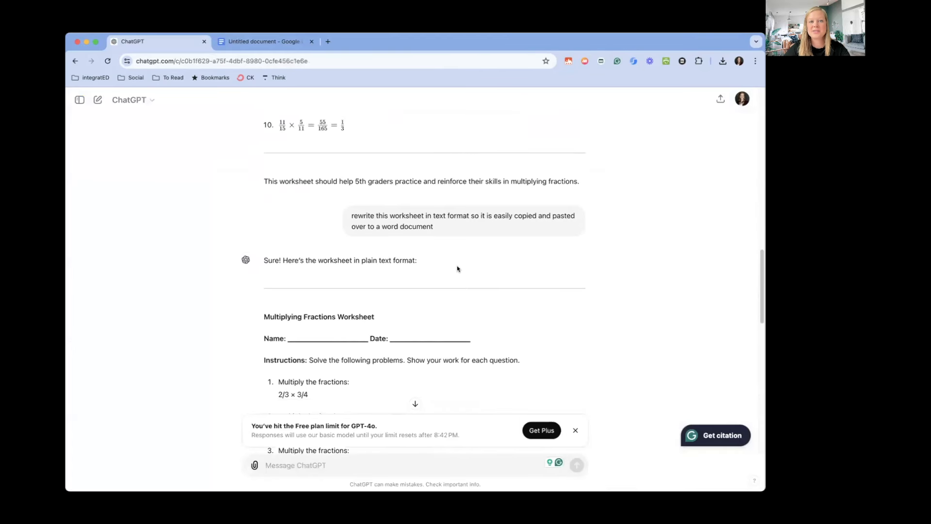
{"action": "left_click_drag", "start_coordinate": [351, 232], "coordinate": [474, 252]}
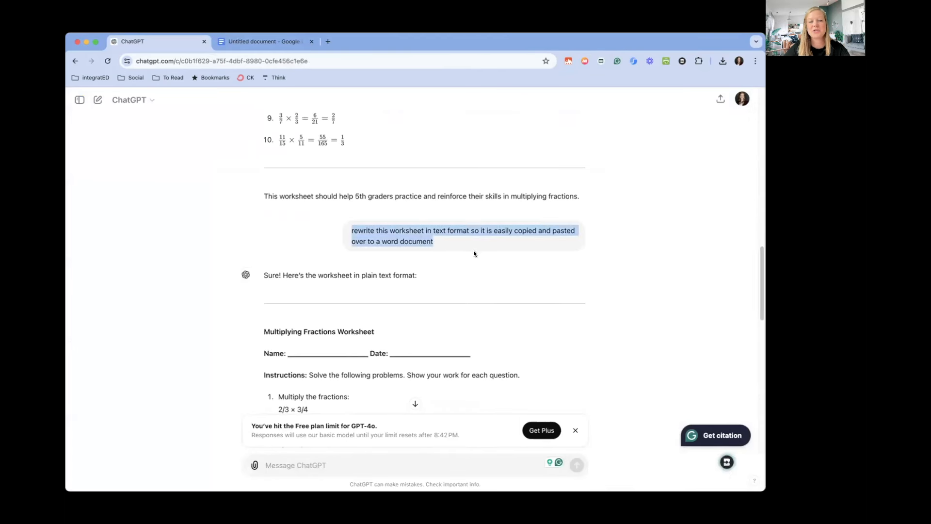